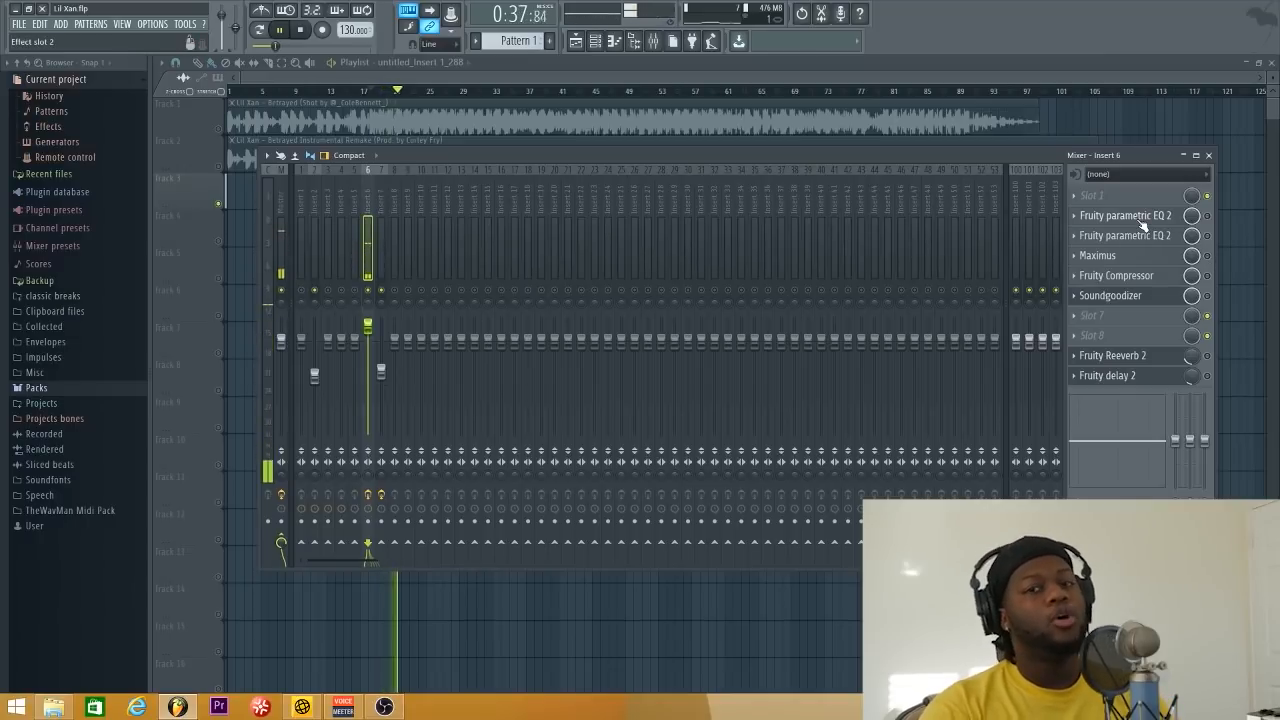
# Step: Stop playback, open the first Fruity parametric EQ 2 on Insert 6 to view its curve, and enable that effect slot
pyautogui.press('space')
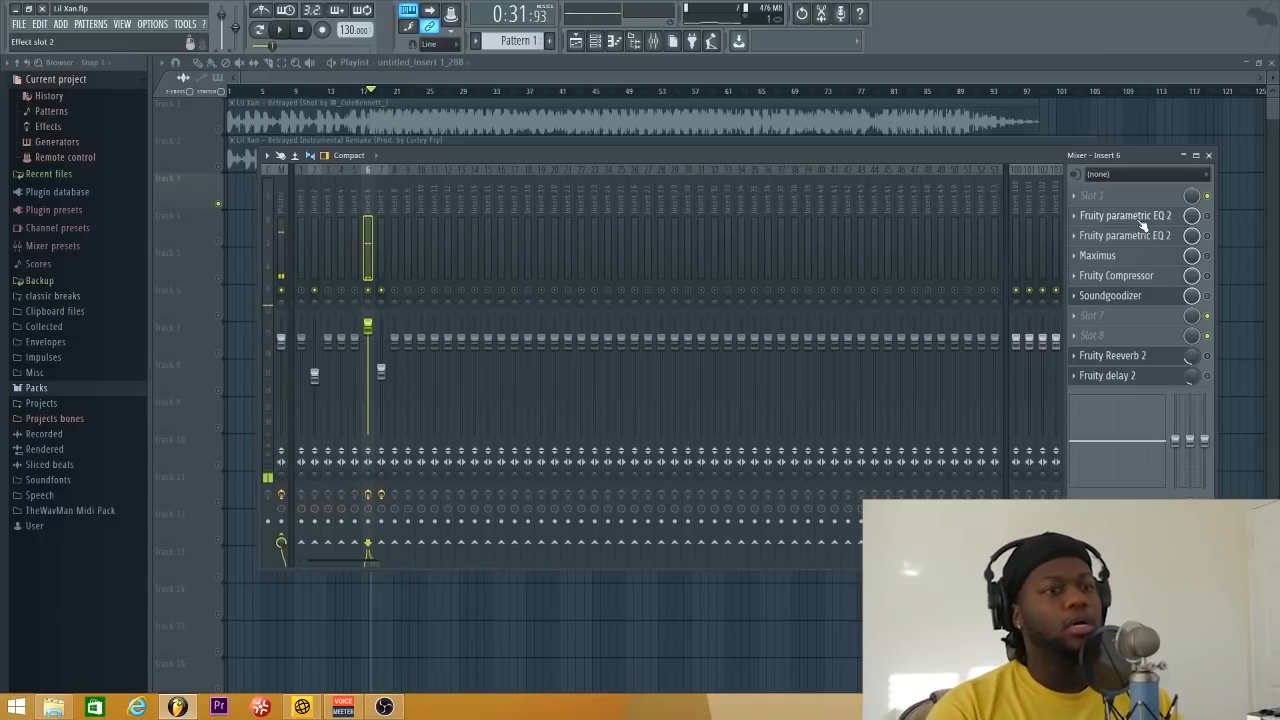
pyautogui.click(1143, 222)
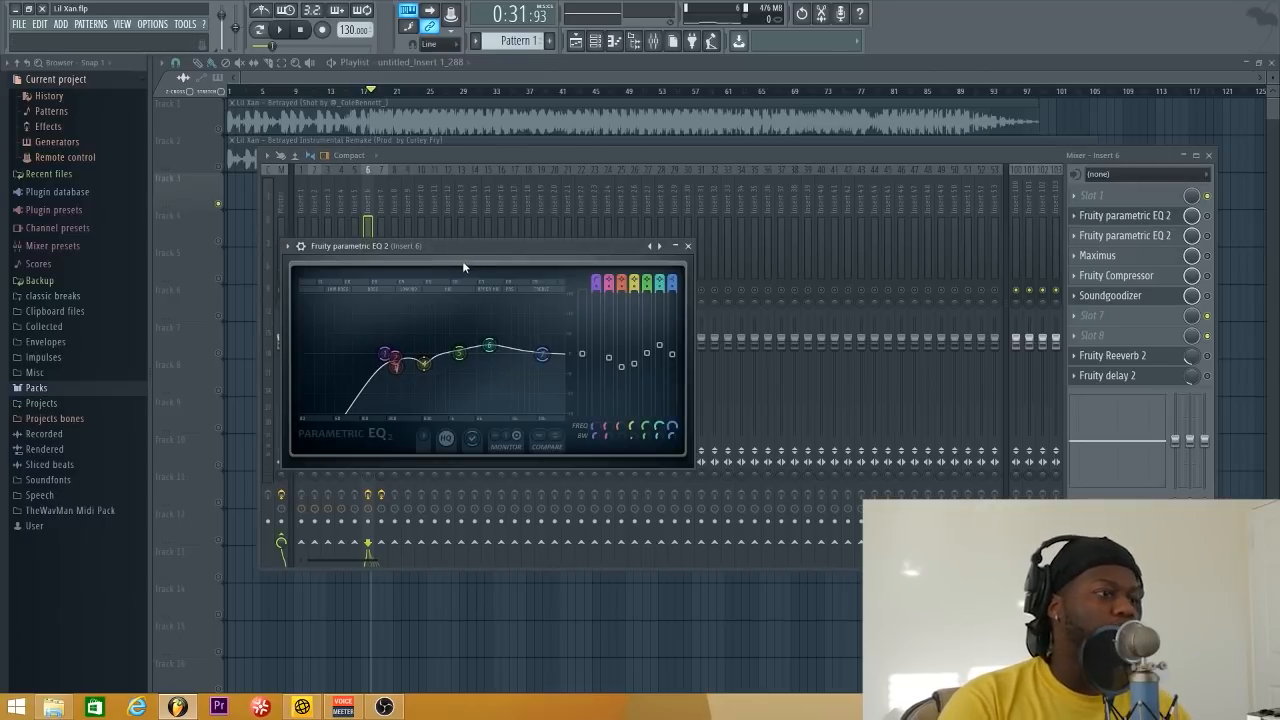
pyautogui.moveTo(469, 242); pyautogui.dragTo(646, 195)
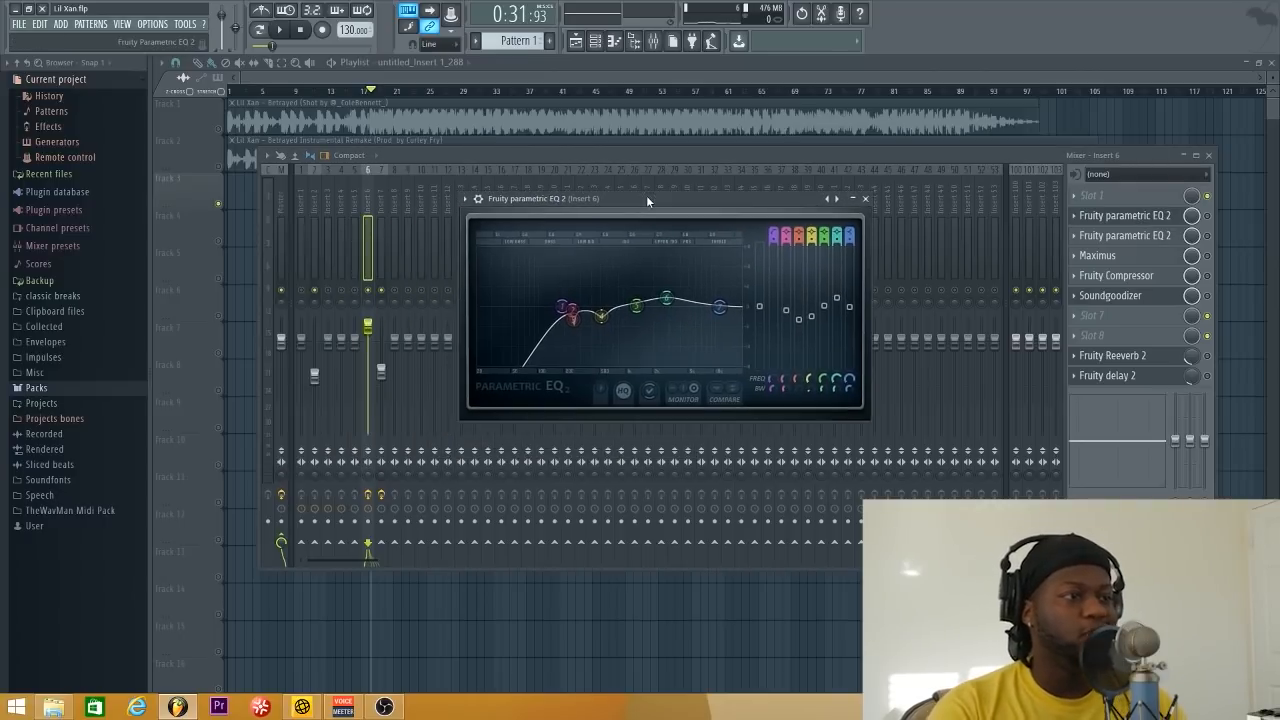
pyautogui.moveTo(568, 310); pyautogui.dragTo(562, 305)
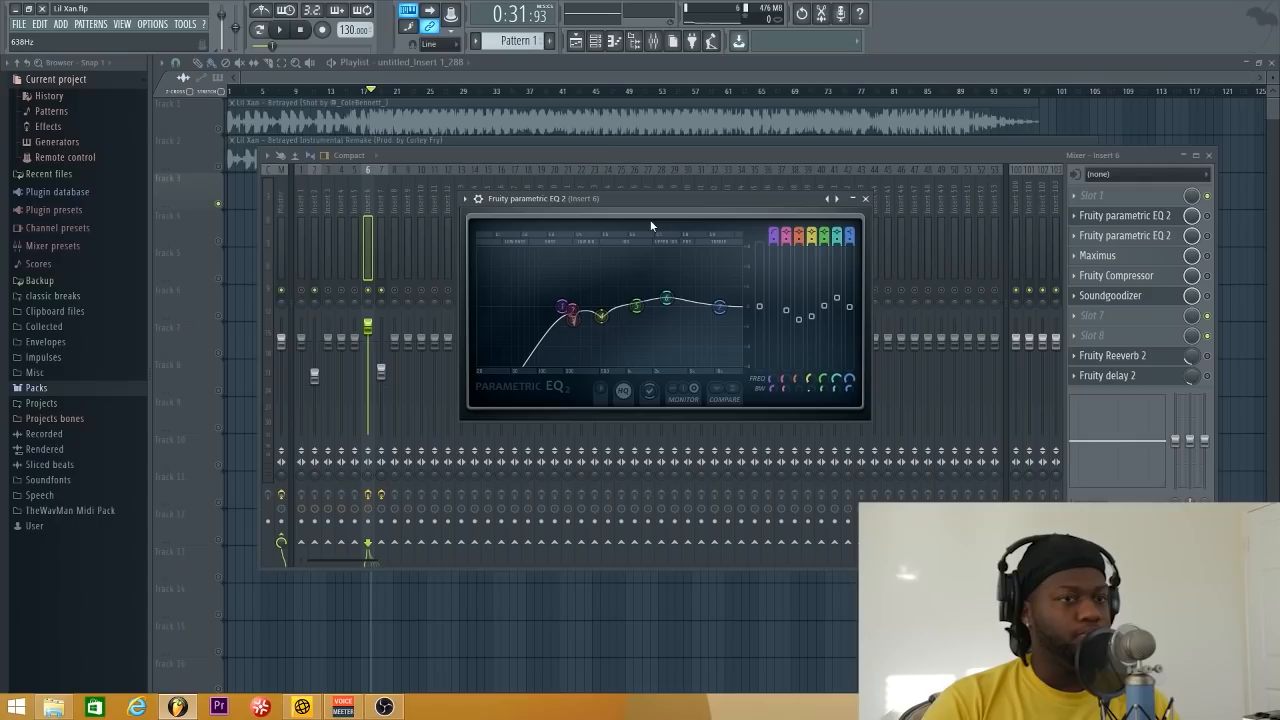
pyautogui.click(1208, 215)
# Step: Return to the mixer and examine the low-cut and band 2 settings of Insert 6's first Fruity parametric EQ 2
pyautogui.click(497, 76)
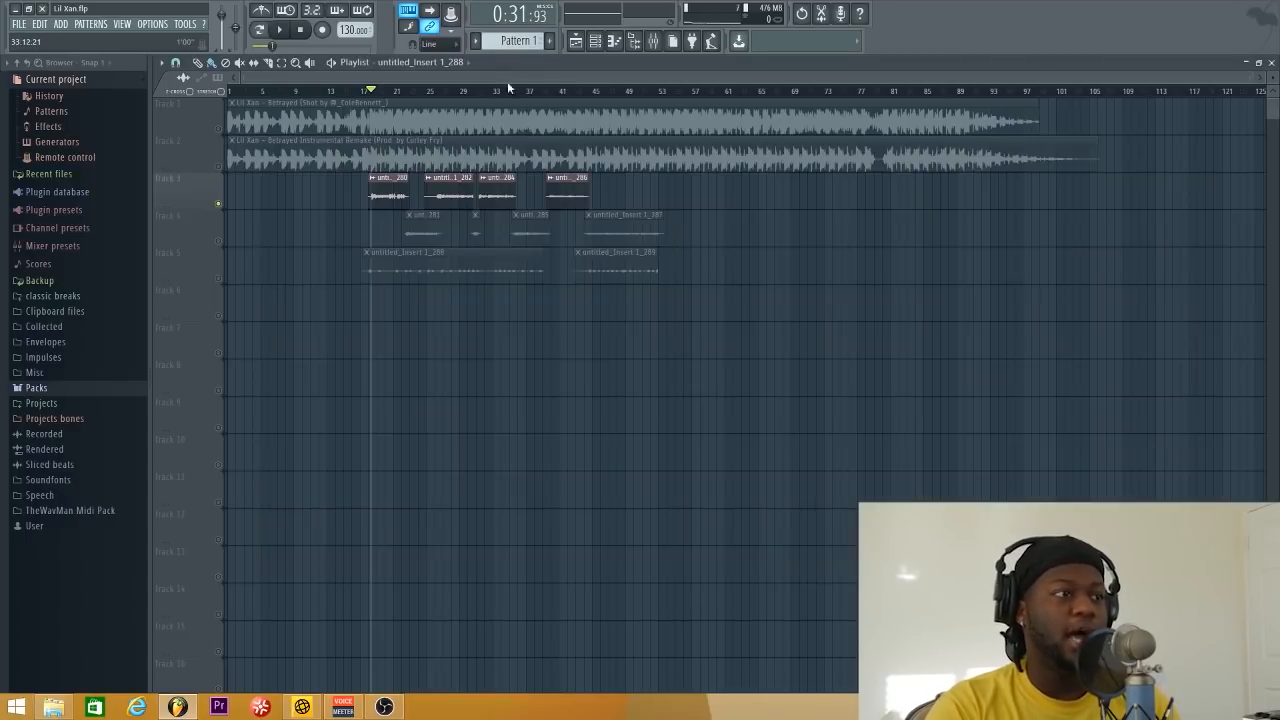
pyautogui.click(652, 41)
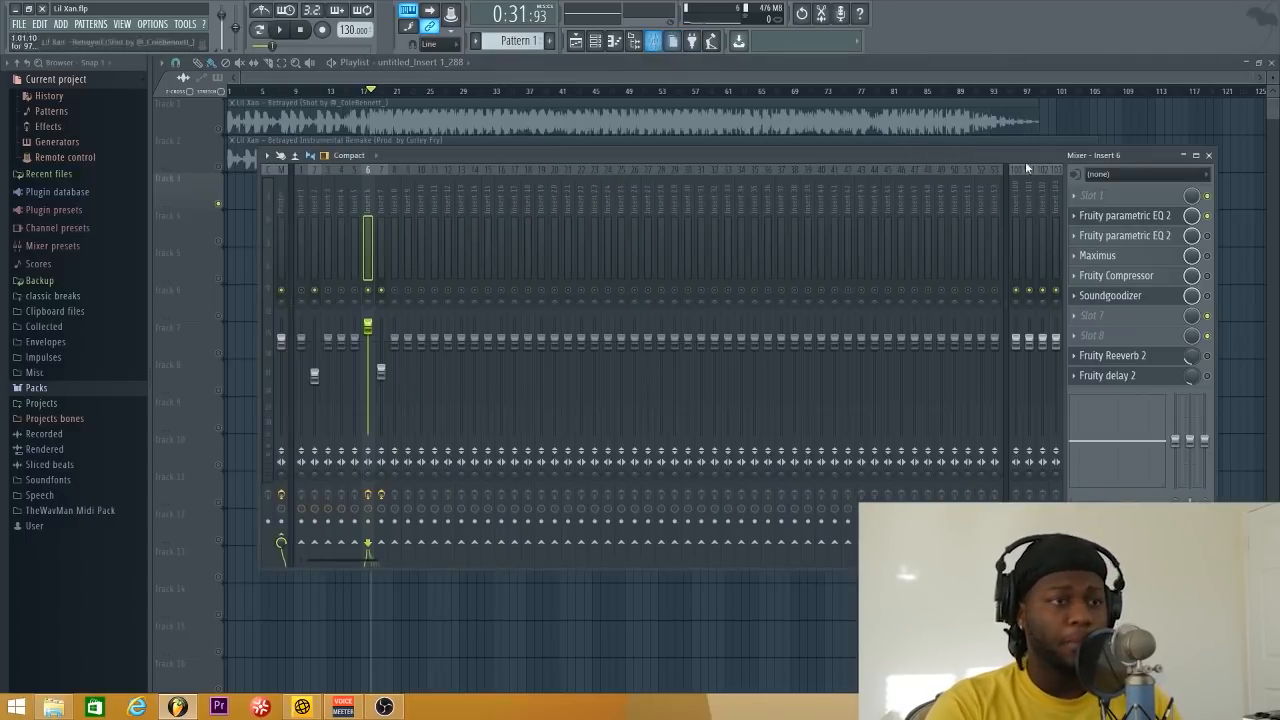
pyautogui.click(1122, 215)
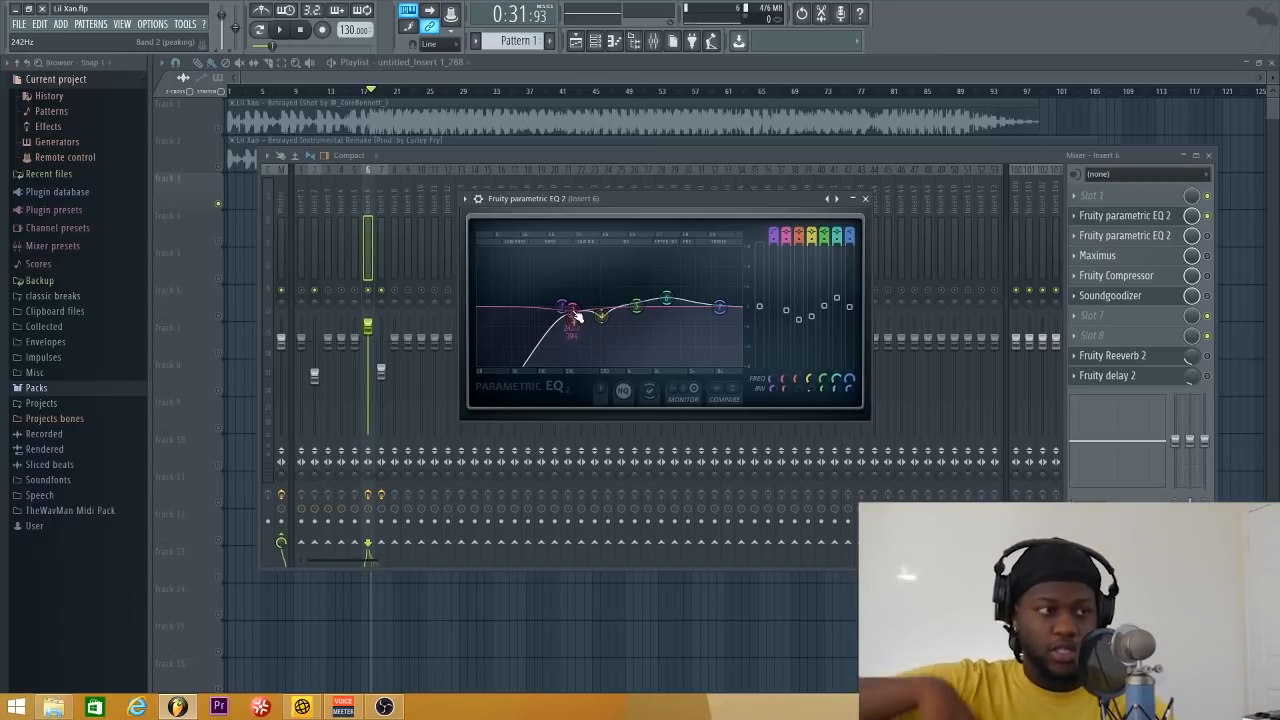
pyautogui.moveTo(575, 314)
pyautogui.mouseDown()
pyautogui.moveTo(586, 266)
pyautogui.moveTo(535, 251)
pyautogui.moveTo(611, 252)
pyautogui.moveTo(559, 250)
pyautogui.moveTo(575, 255)
pyautogui.moveTo(572, 322)
pyautogui.moveTo(574, 306)
pyautogui.mouseUp()
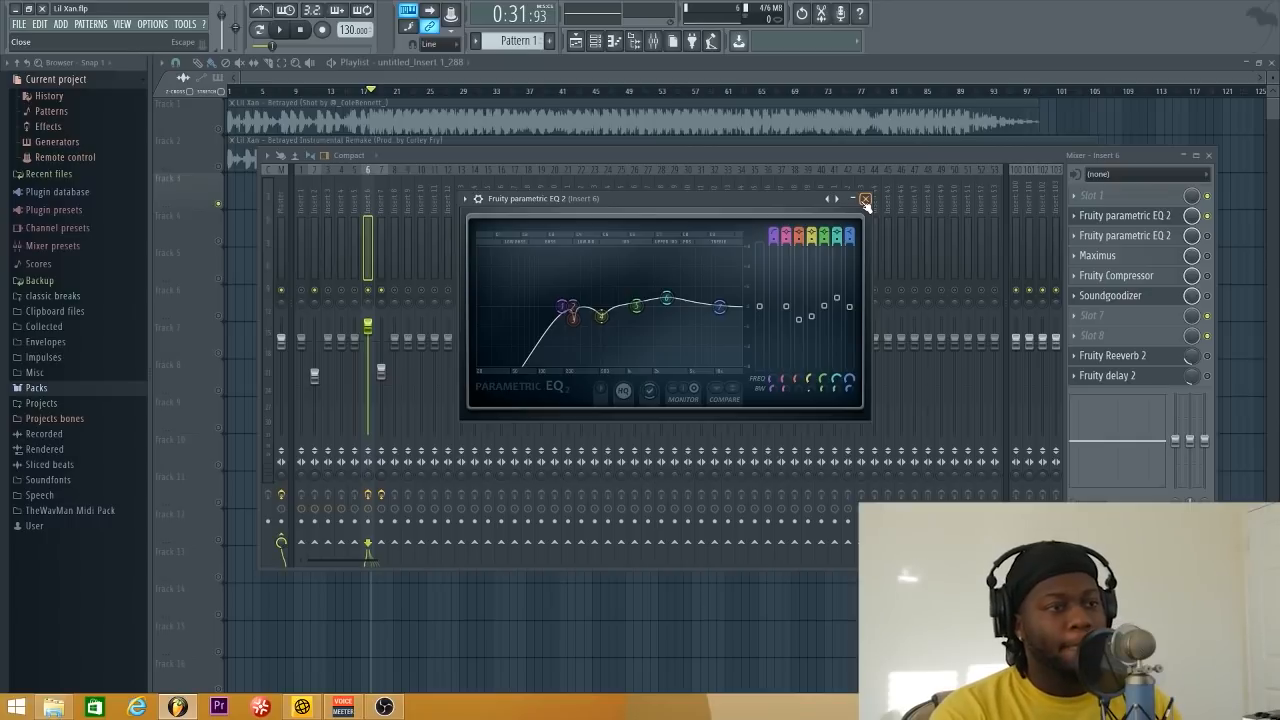
pyautogui.click(865, 200)
# Step: Play the vocal and compare its sound with the first Fruity parametric EQ 2 bypassed and enabled
pyautogui.press('space')
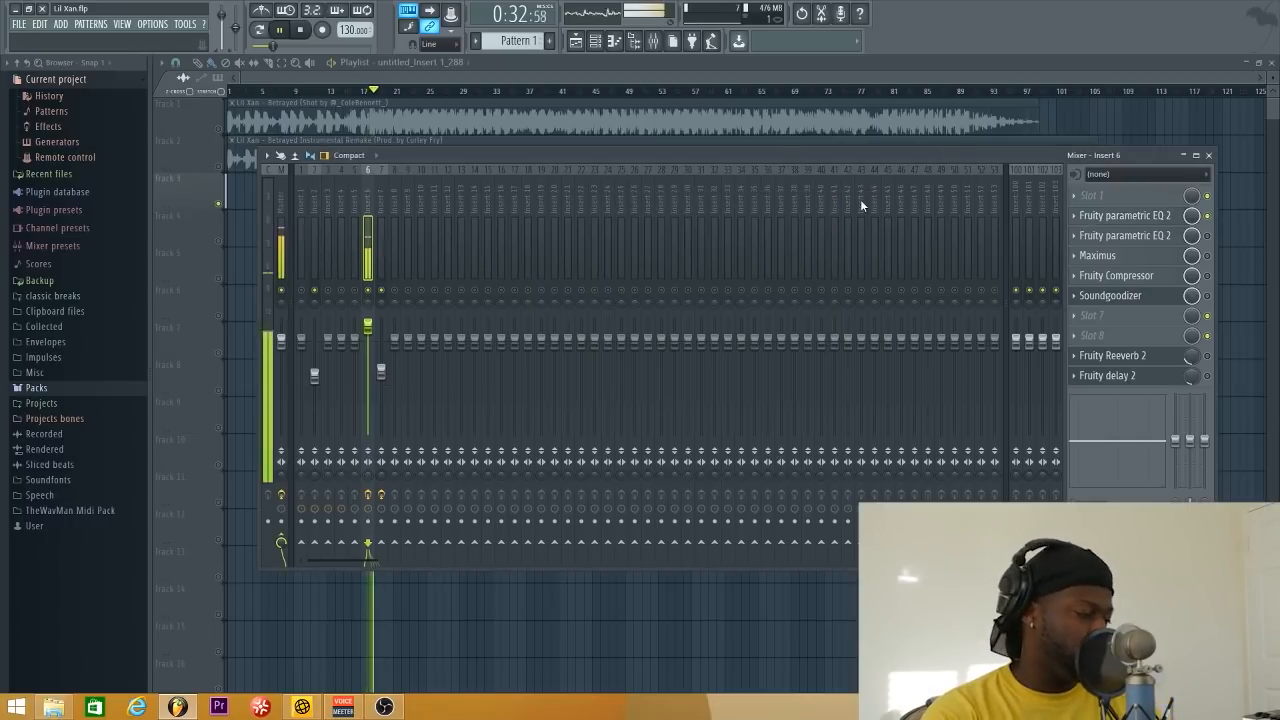
pyautogui.click(1208, 217)
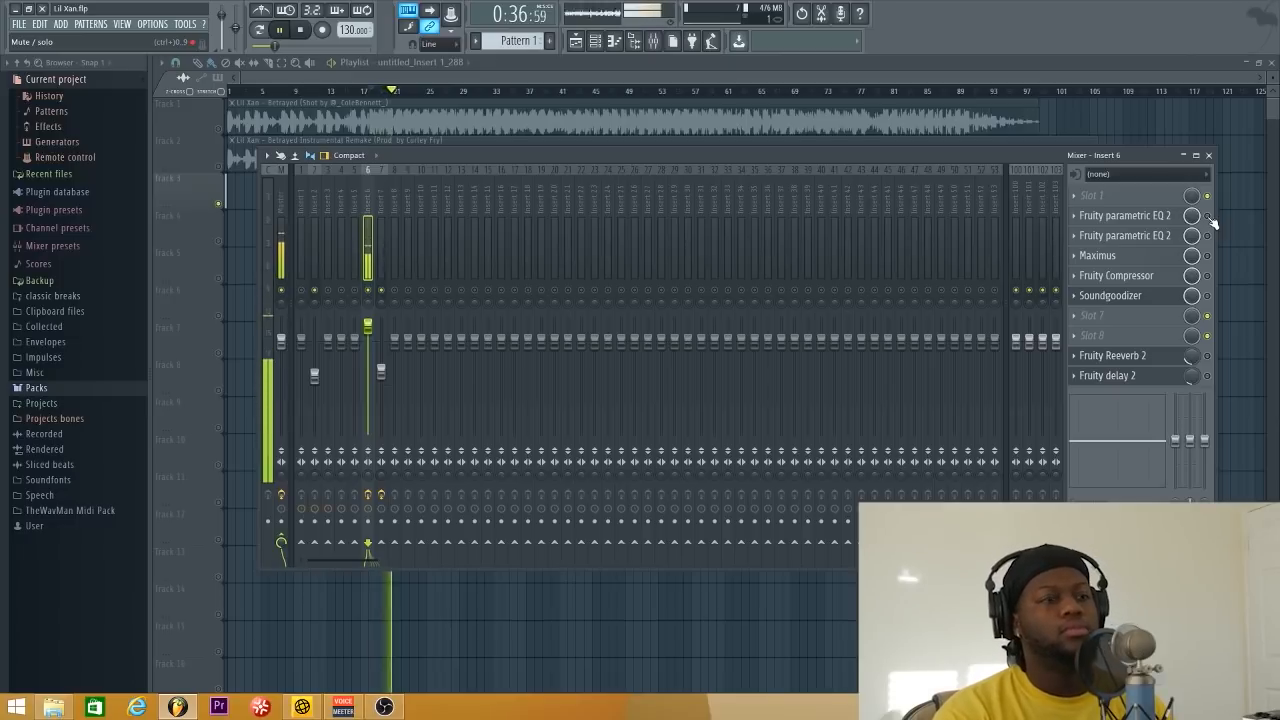
pyautogui.click(1208, 217)
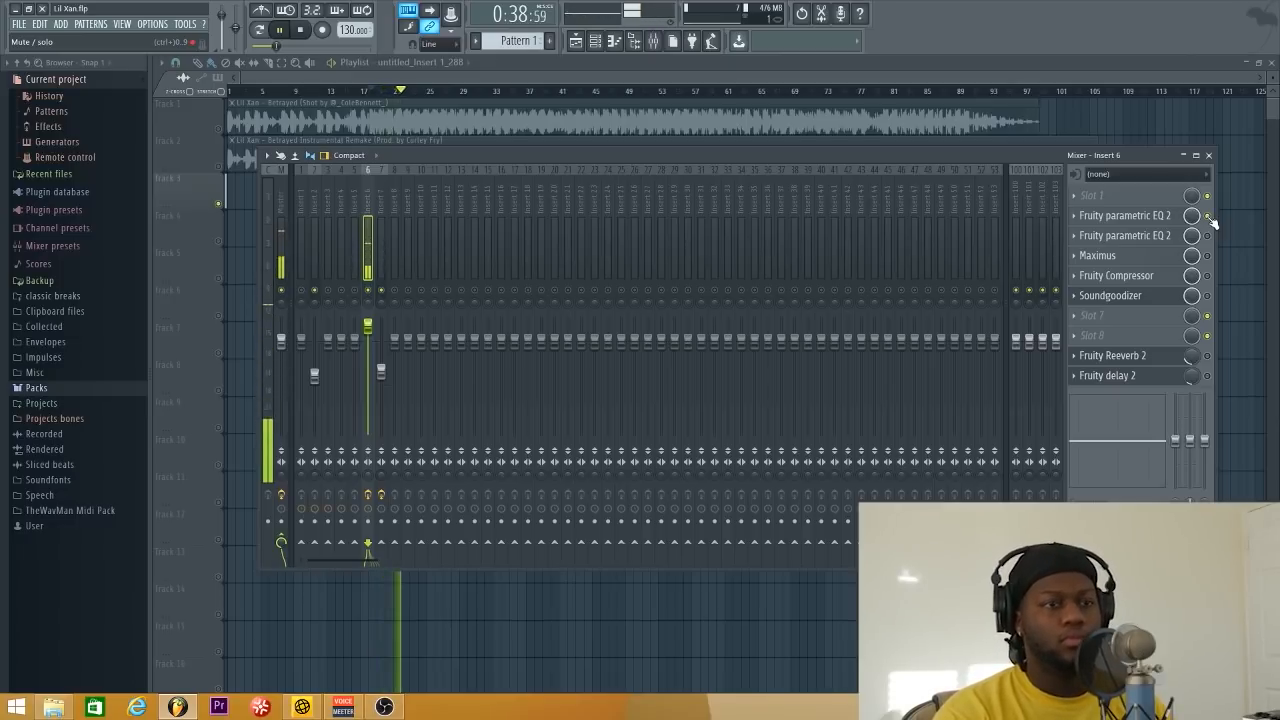
pyautogui.press('space')
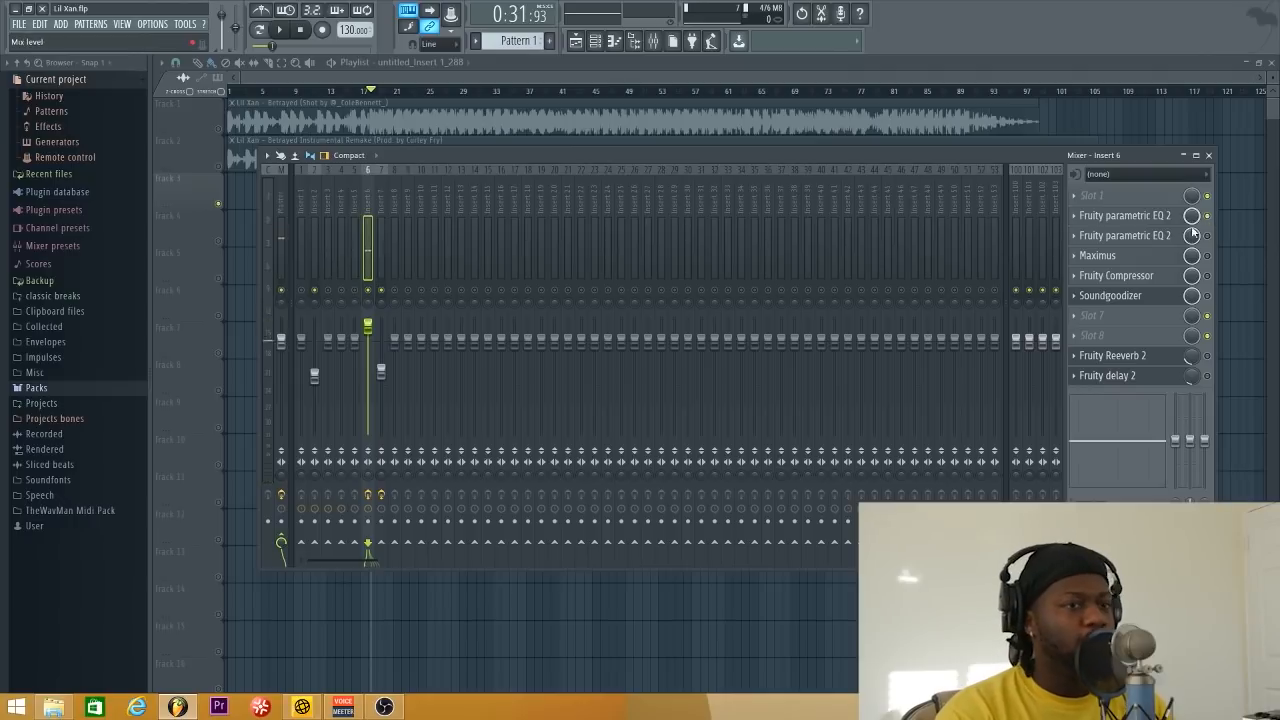
# Step: Open the second Fruity parametric EQ 2 on Insert 6, review its high-shelf band, and enable the effect
pyautogui.click(1130, 235)
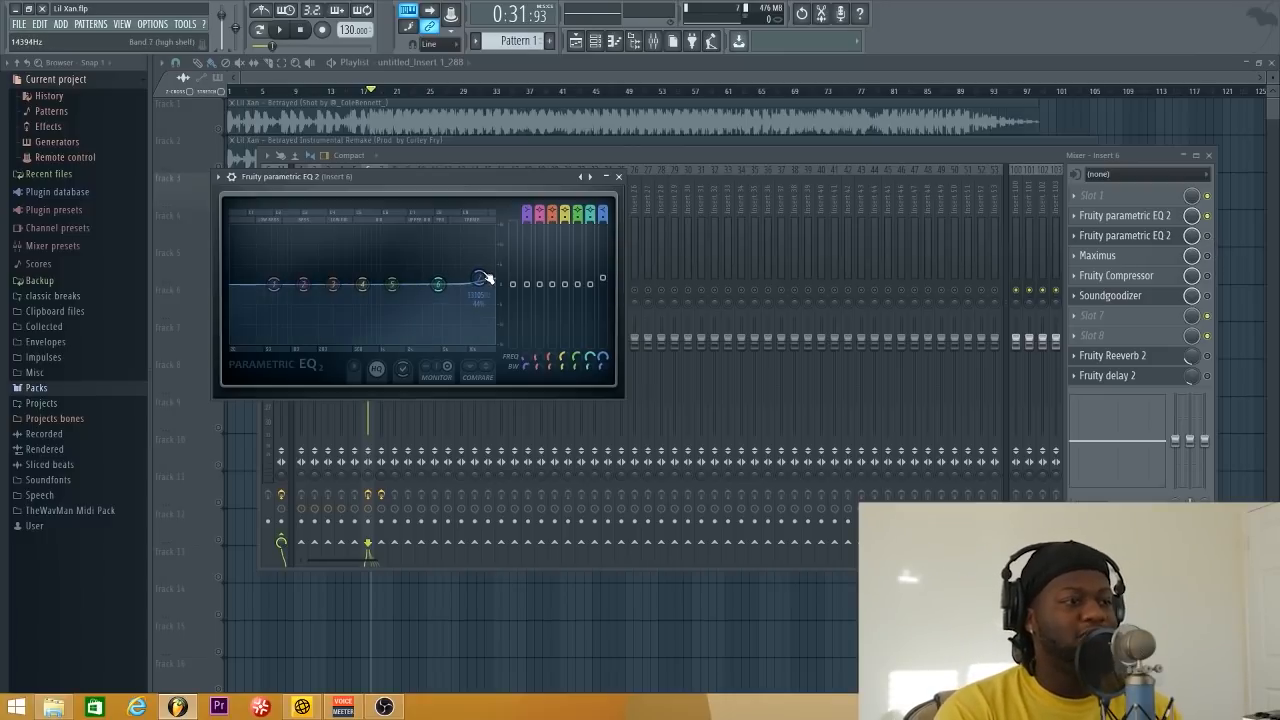
pyautogui.click(1208, 237)
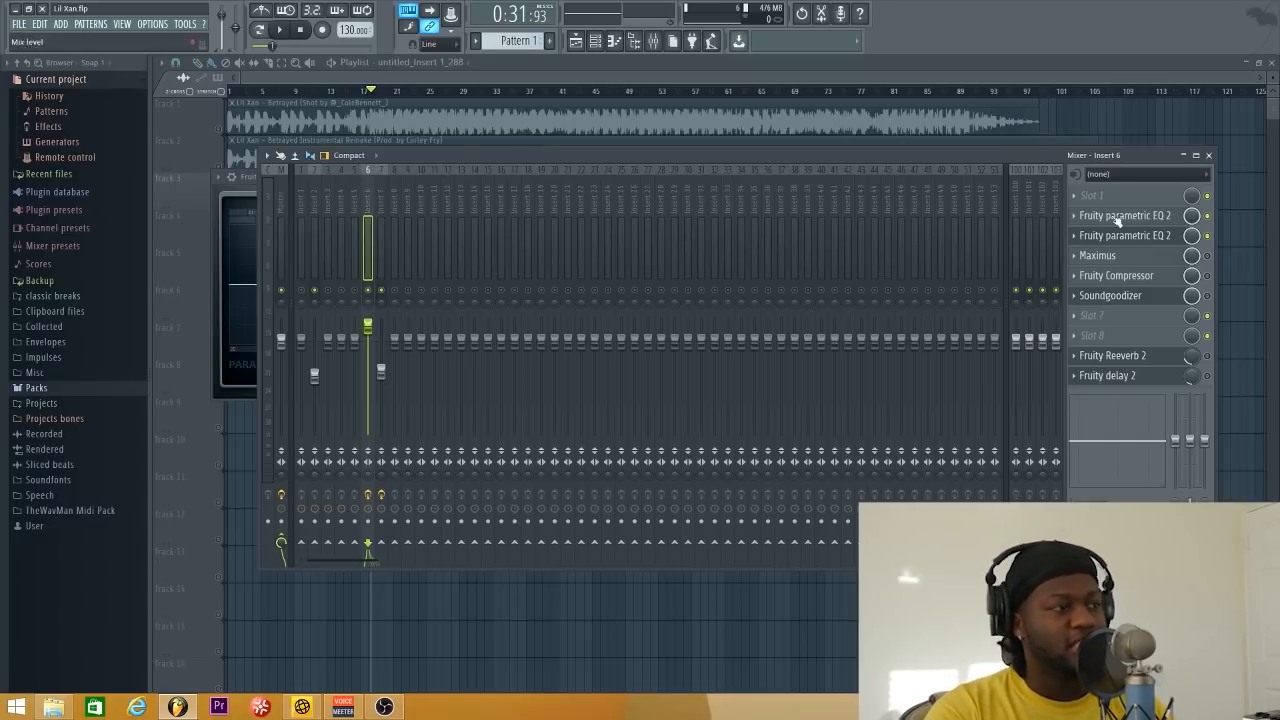
pyautogui.click(1166, 236)
pyautogui.click(1166, 236)
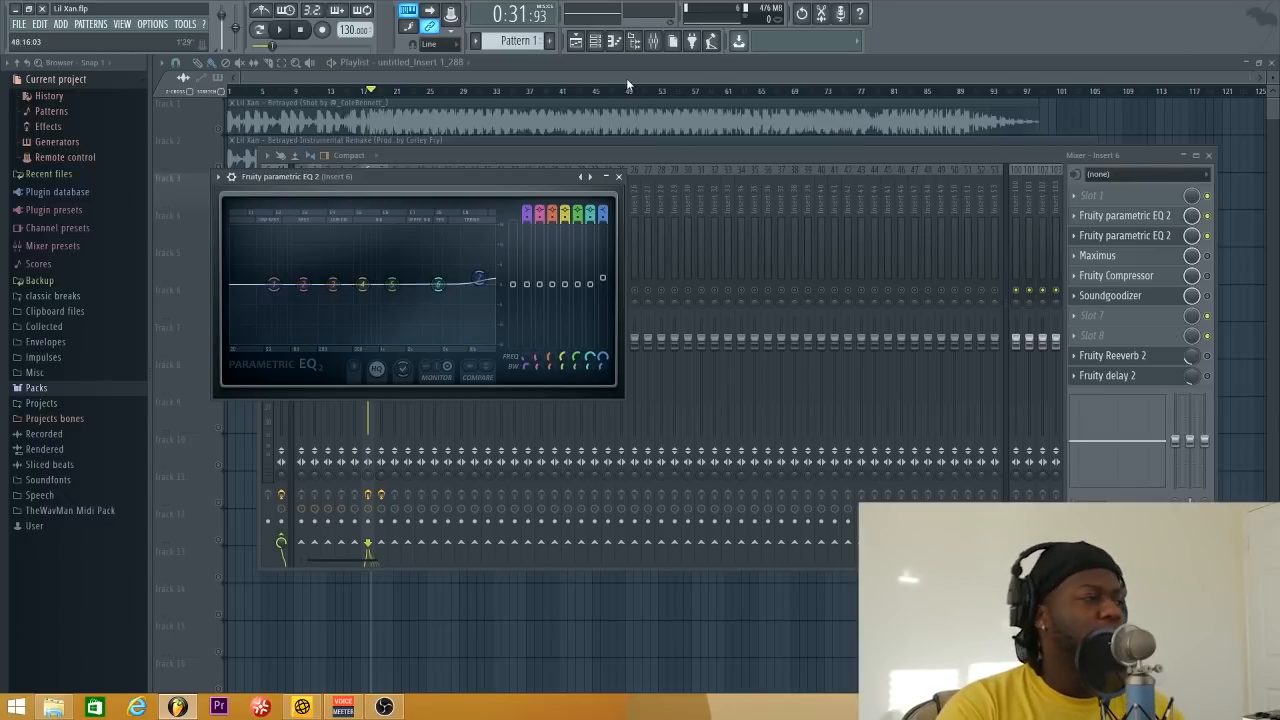
# Step: Play the vocal and compare its sound with the second Fruity parametric EQ 2 bypassed and enabled
pyautogui.press('space')
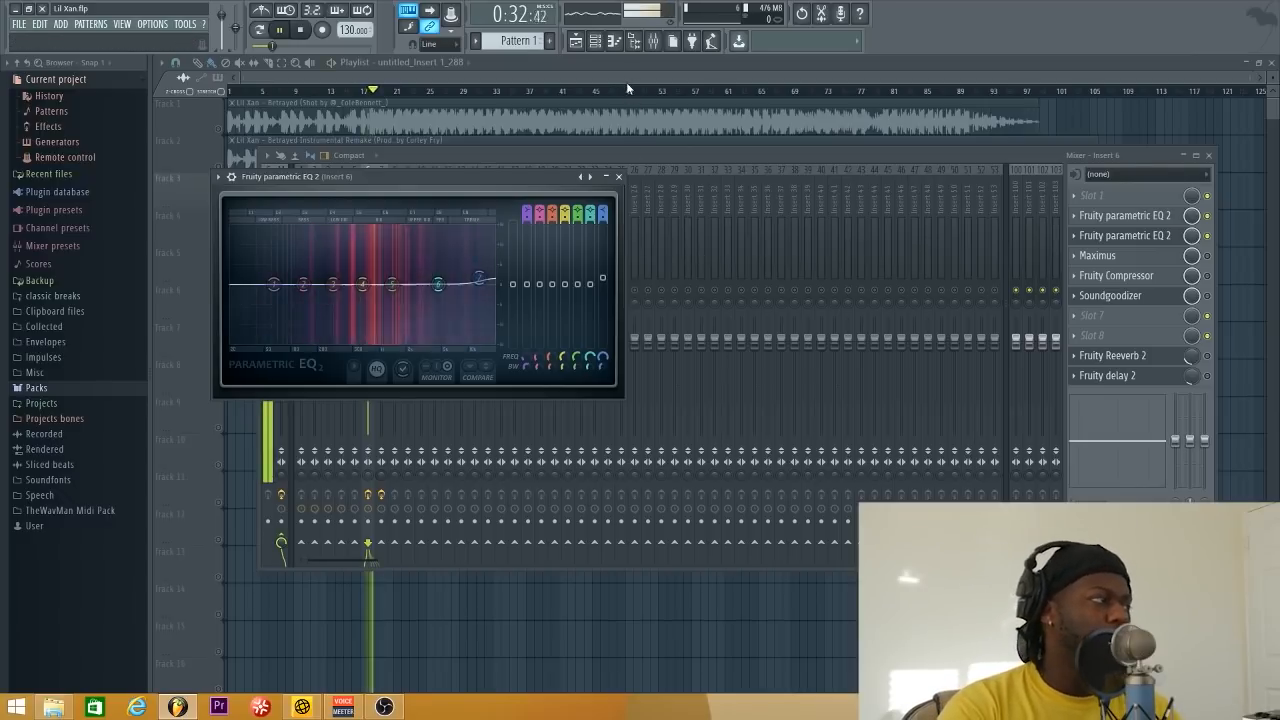
pyautogui.click(1209, 235)
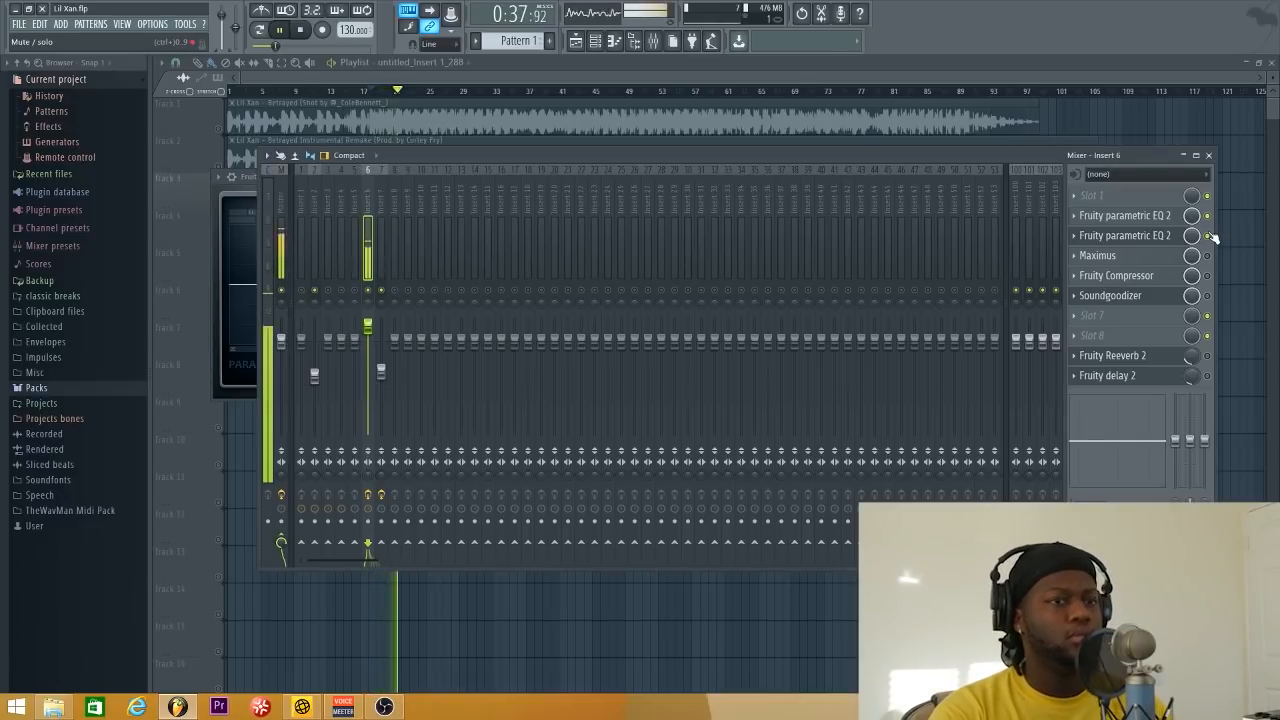
pyautogui.press('space')
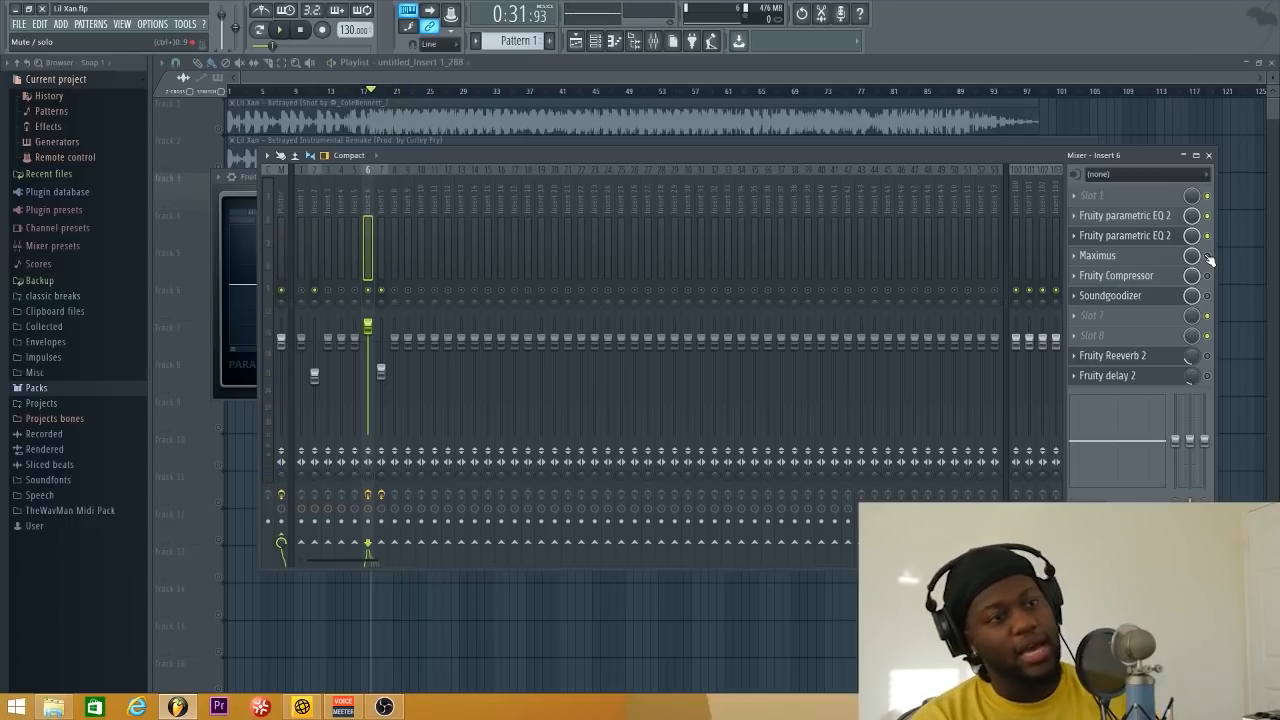
# Step: Enable Maximus on Insert 6, load its De-esser narrow-band preset, and close the plugin window
pyautogui.click(1136, 262)
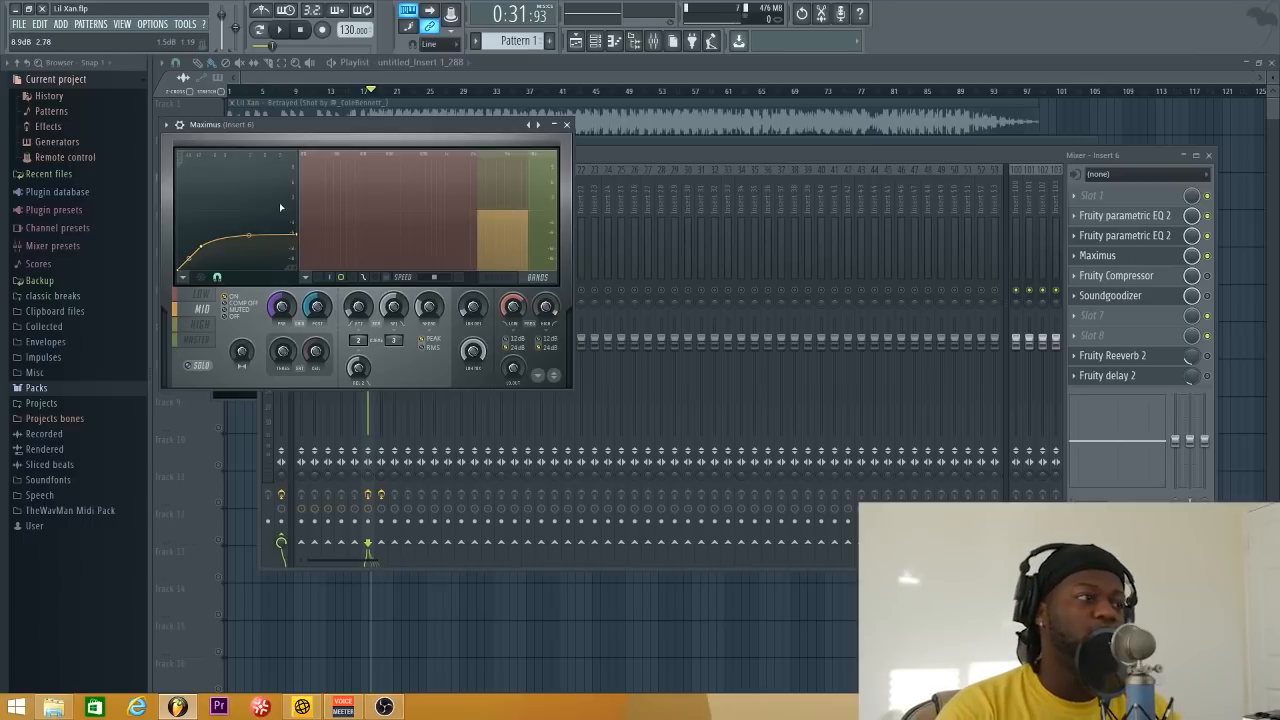
pyautogui.click(175, 129)
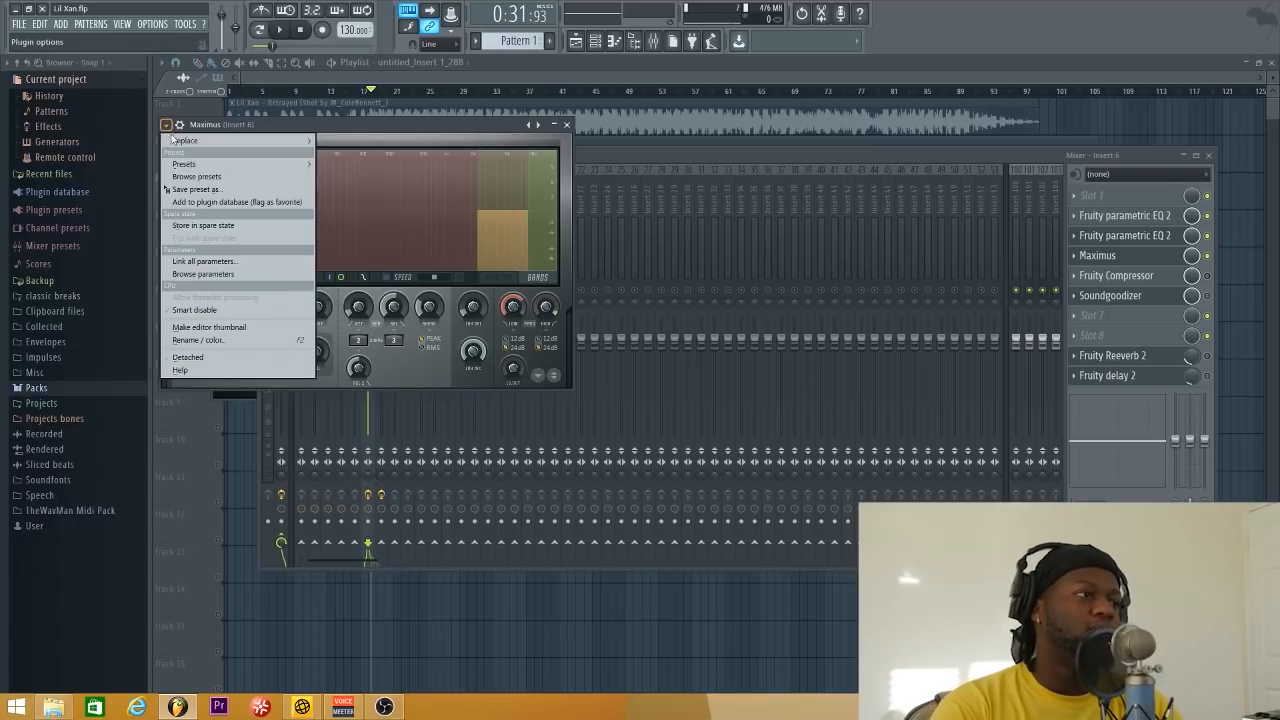
pyautogui.moveTo(209, 162)
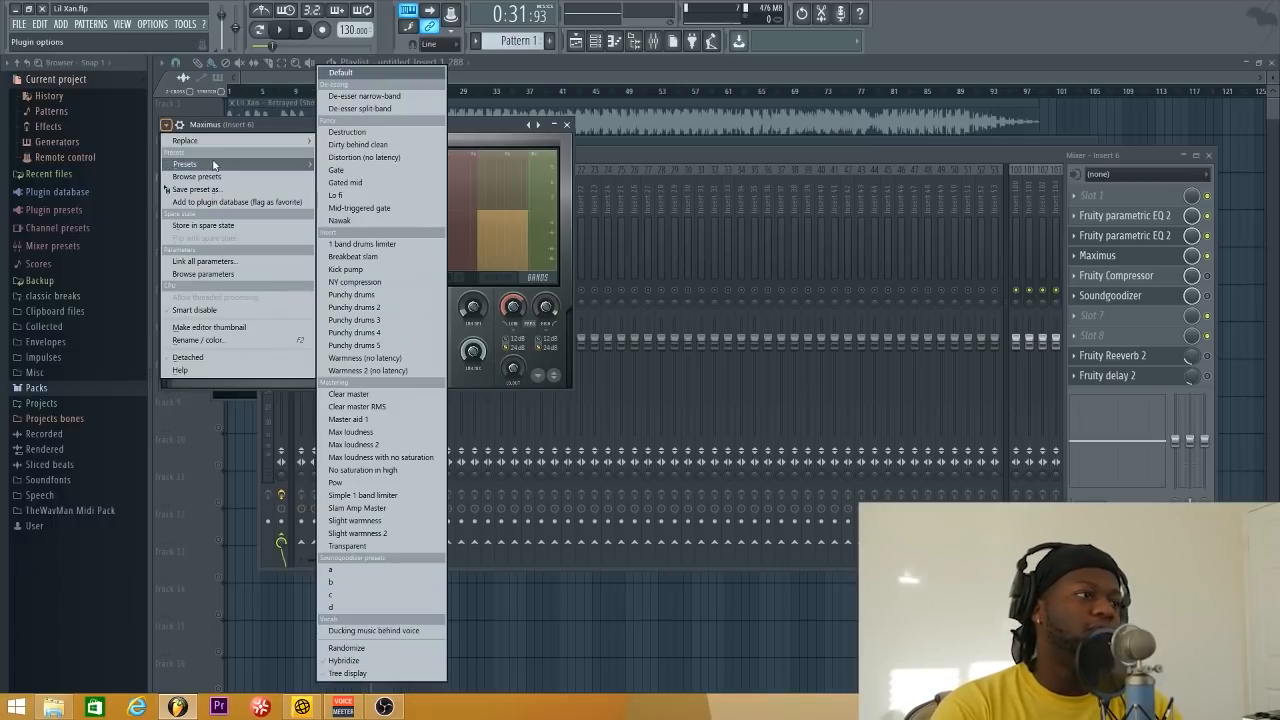
pyautogui.click(385, 95)
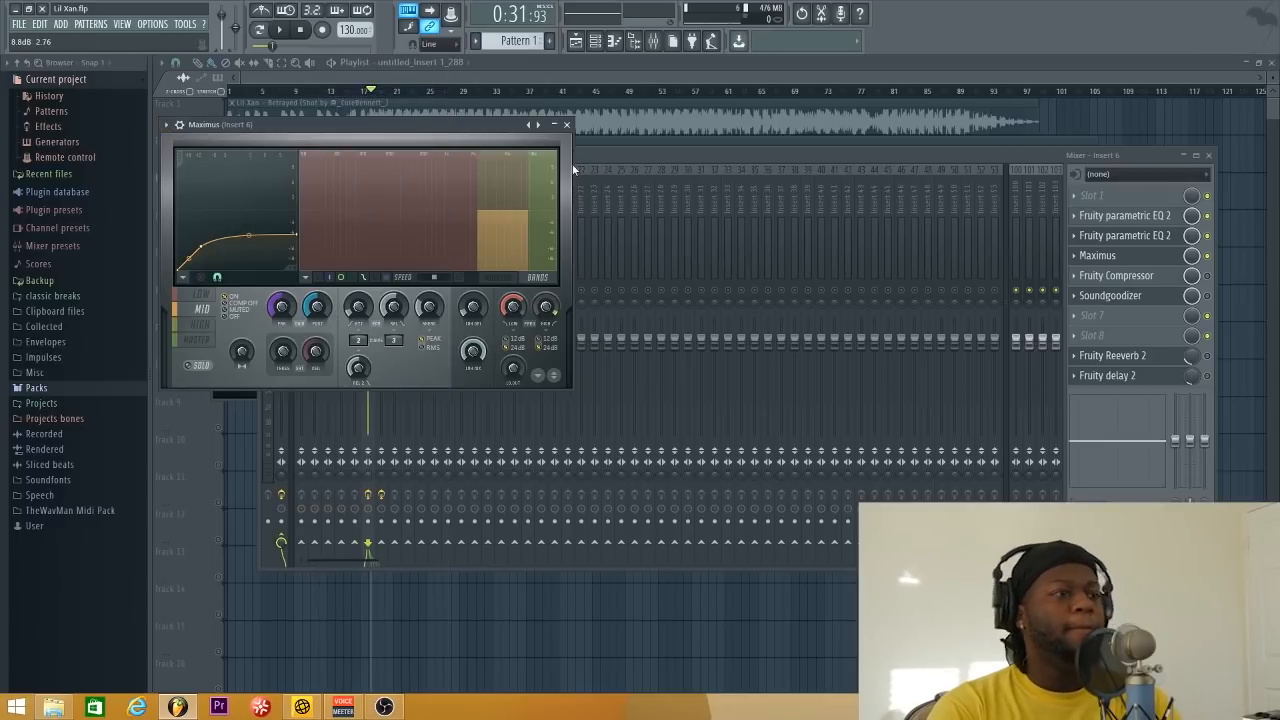
pyautogui.click(567, 125)
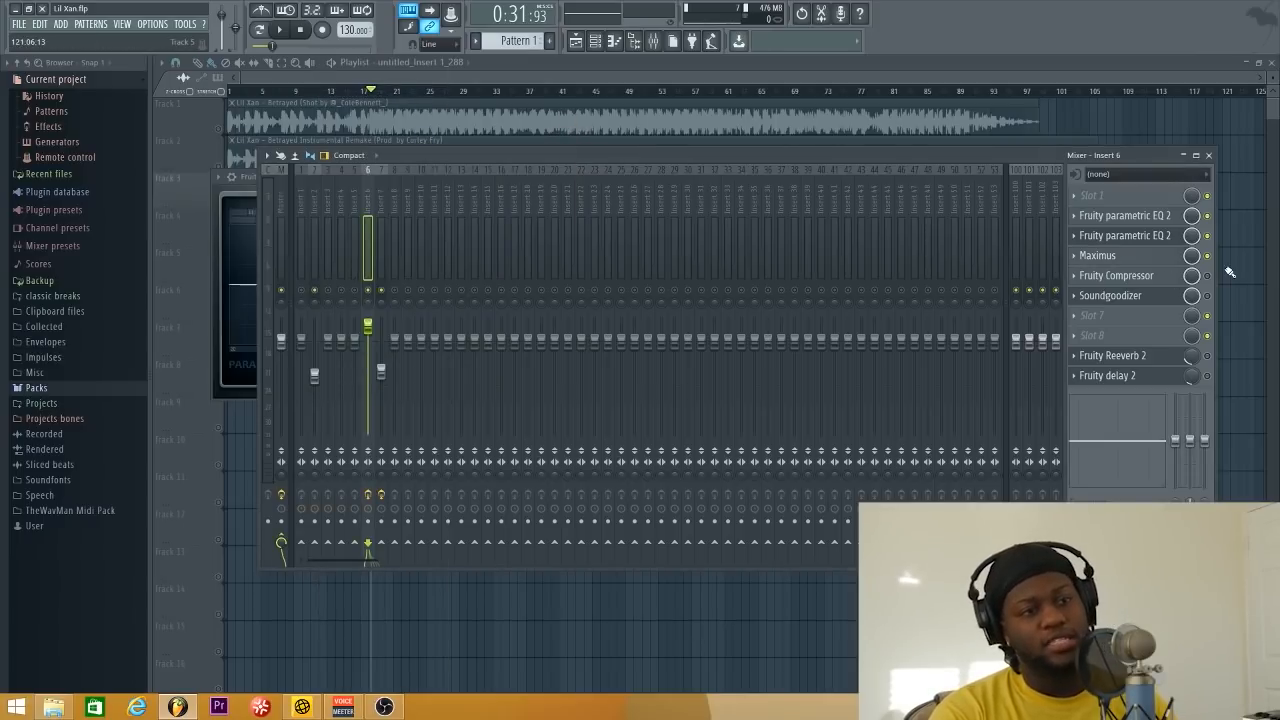
# Step: Review the Fruity Compressor settings on Insert 6, compare the vocal with it bypassed during playback, and leave it enabled
pyautogui.click(1171, 284)
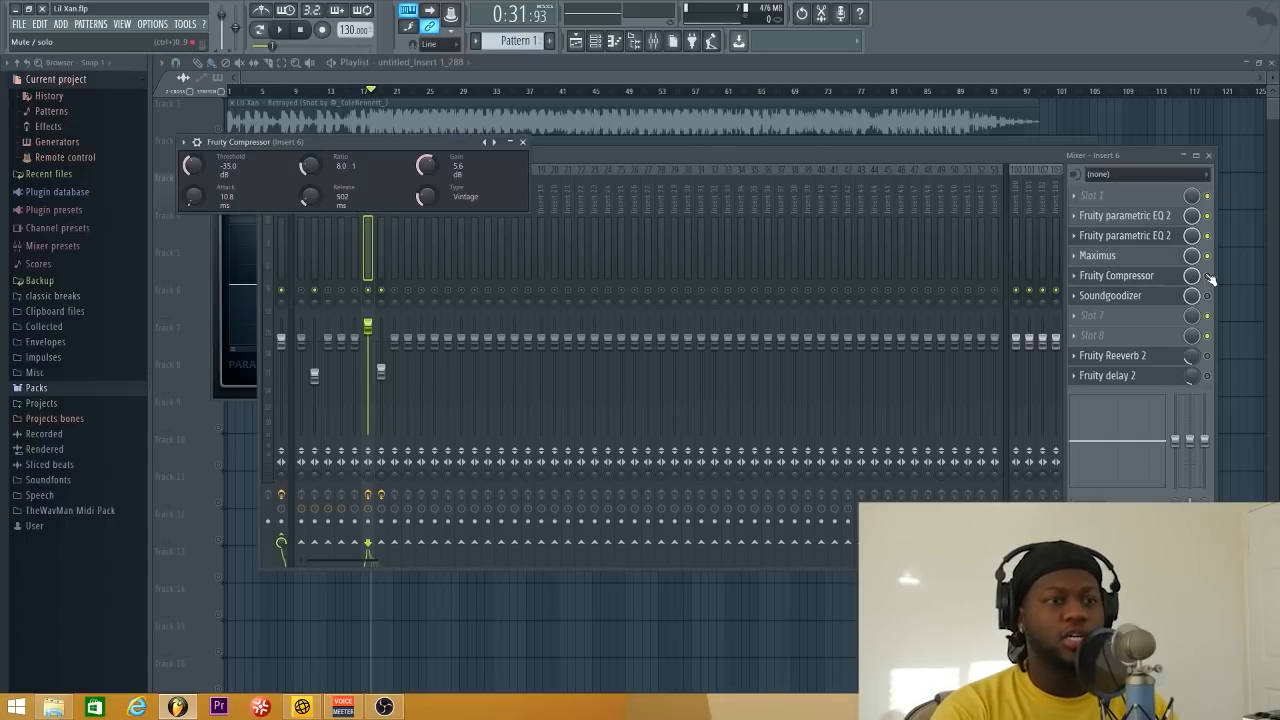
pyautogui.moveTo(236, 144); pyautogui.dragTo(634, 150)
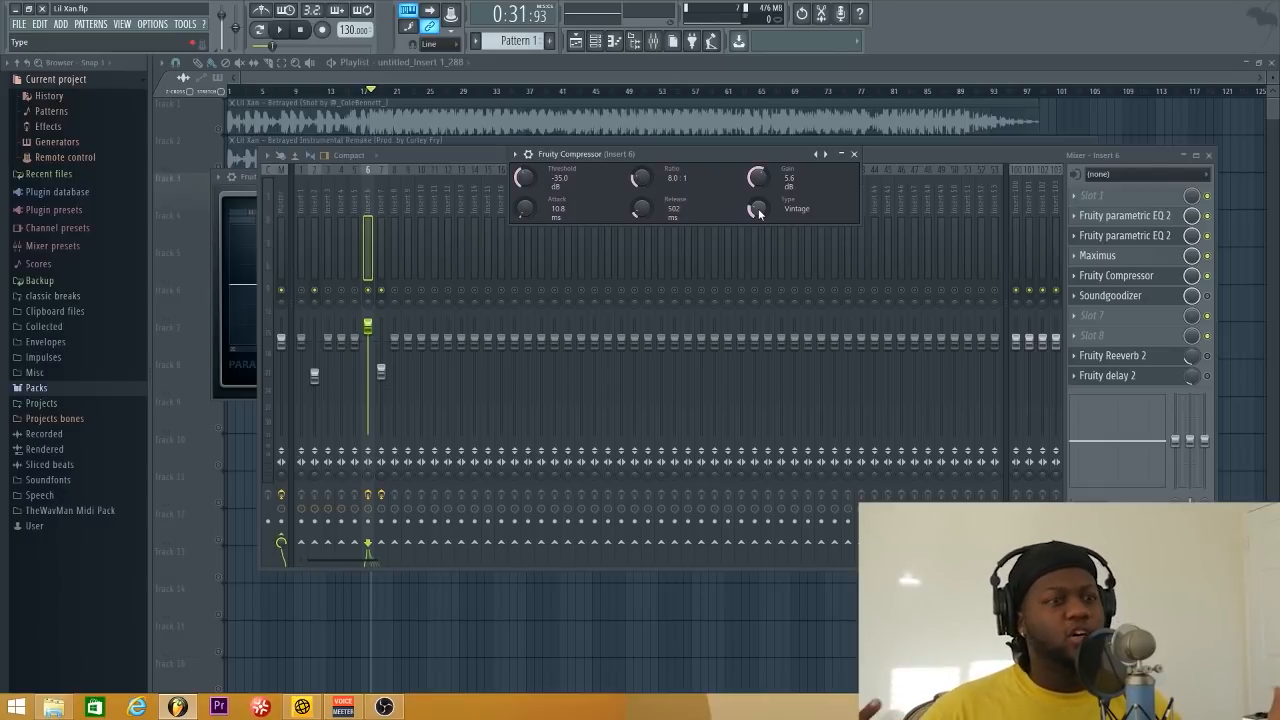
pyautogui.click(1207, 276)
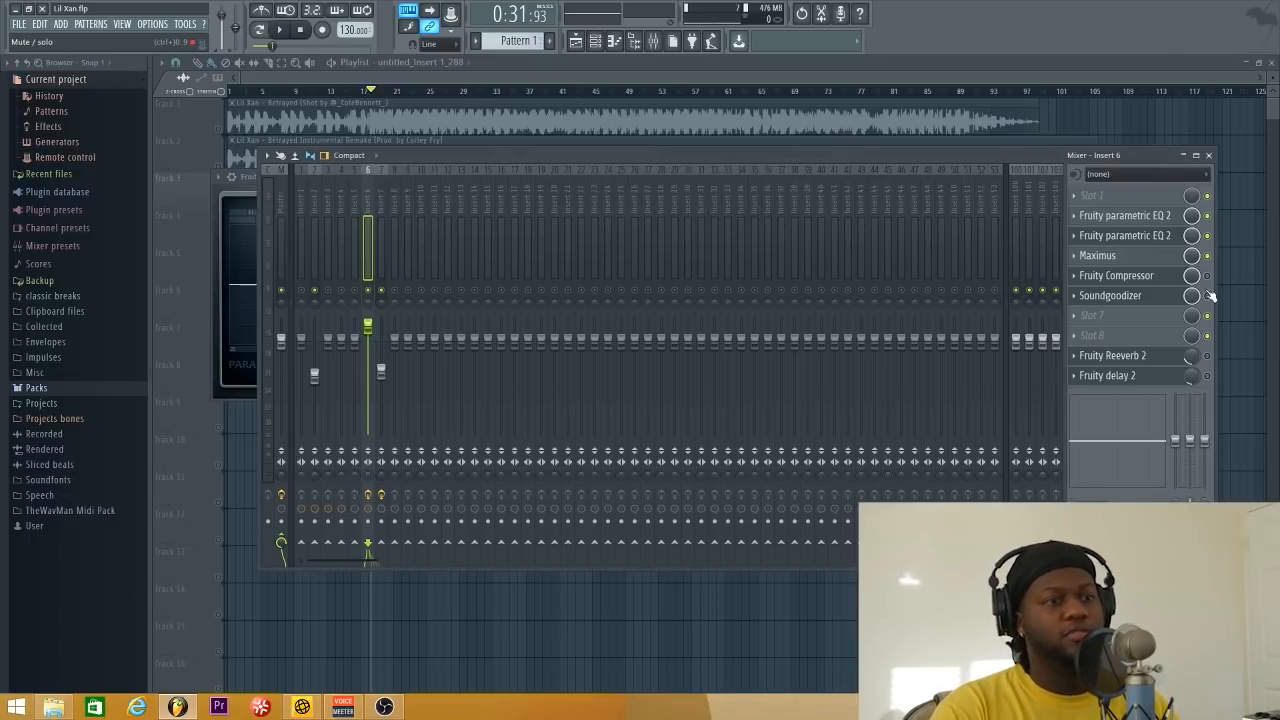
pyautogui.press('space')
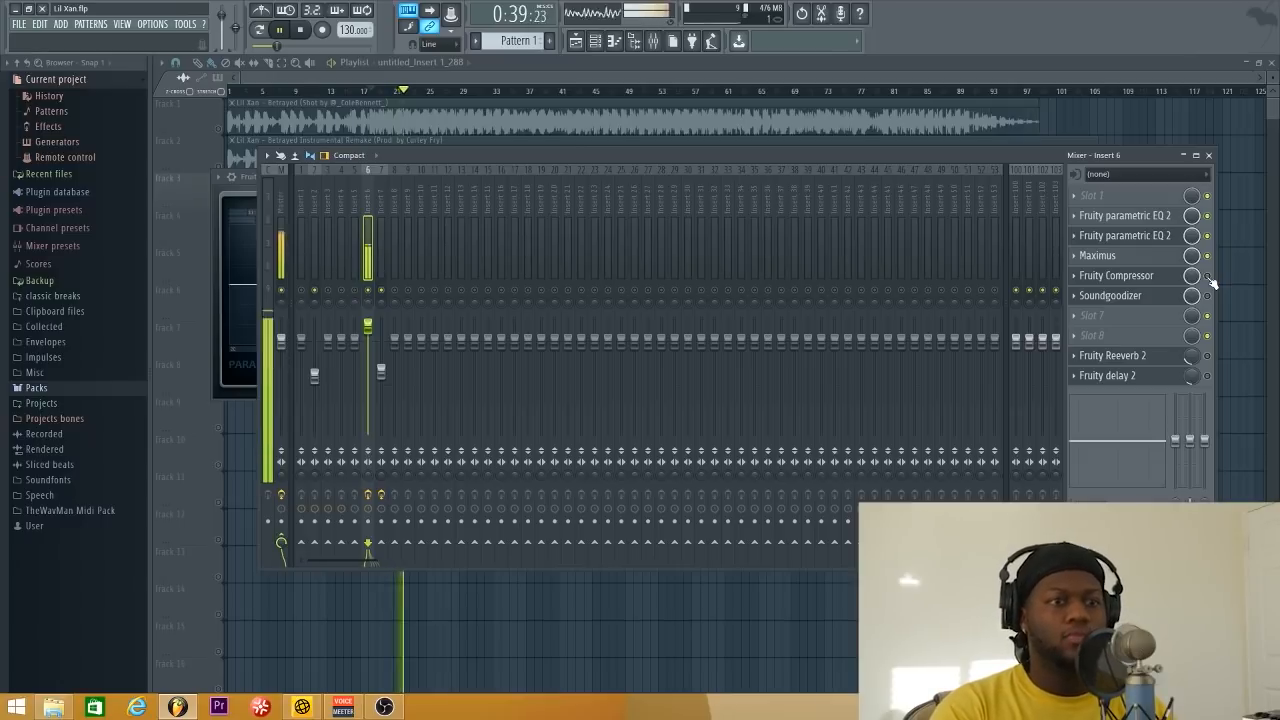
pyautogui.press('space')
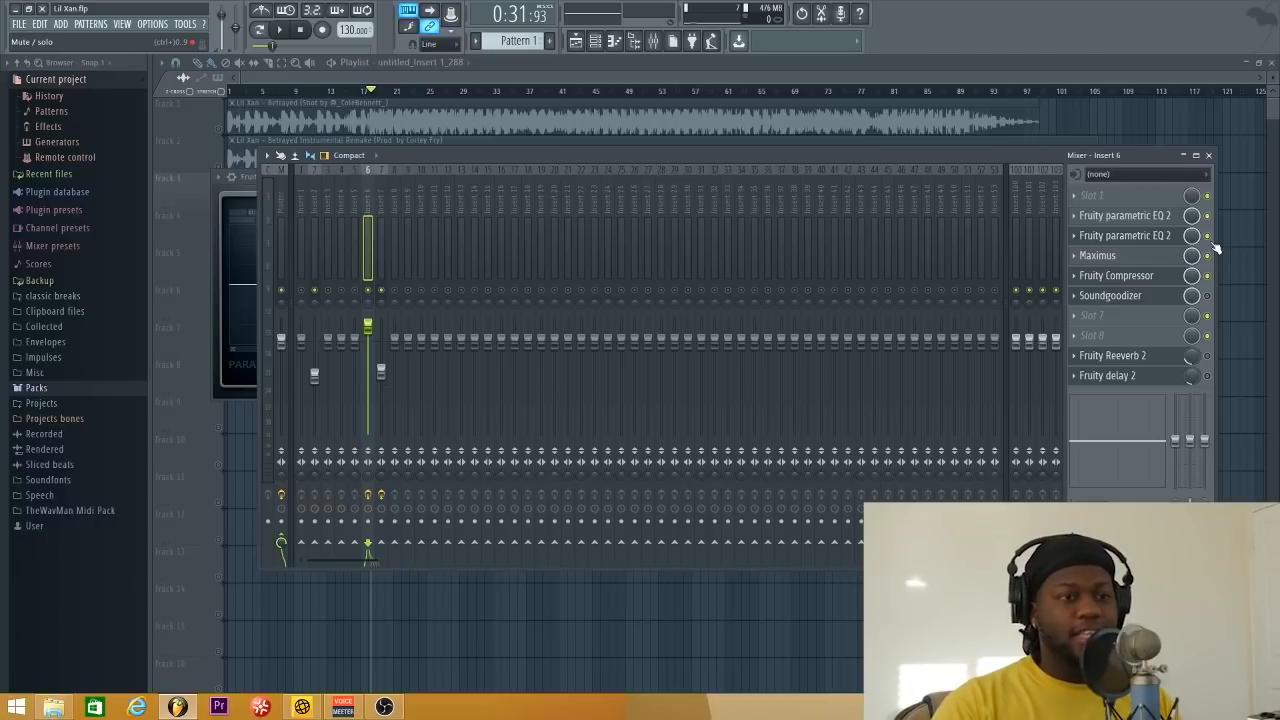
# Step: Open Soundgoodizer on Insert 6, compare the vocal with it on and off during playback, and leave it enabled
pyautogui.click(1166, 296)
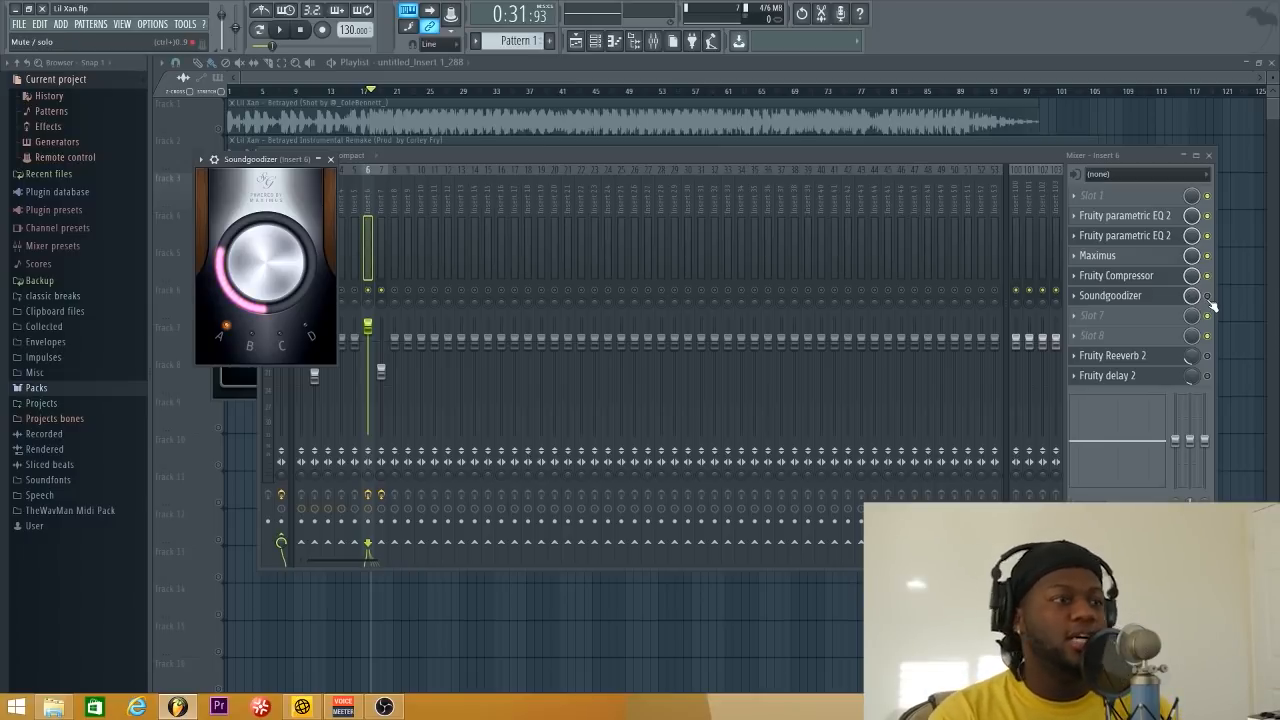
pyautogui.click(1210, 305)
pyautogui.press('space')
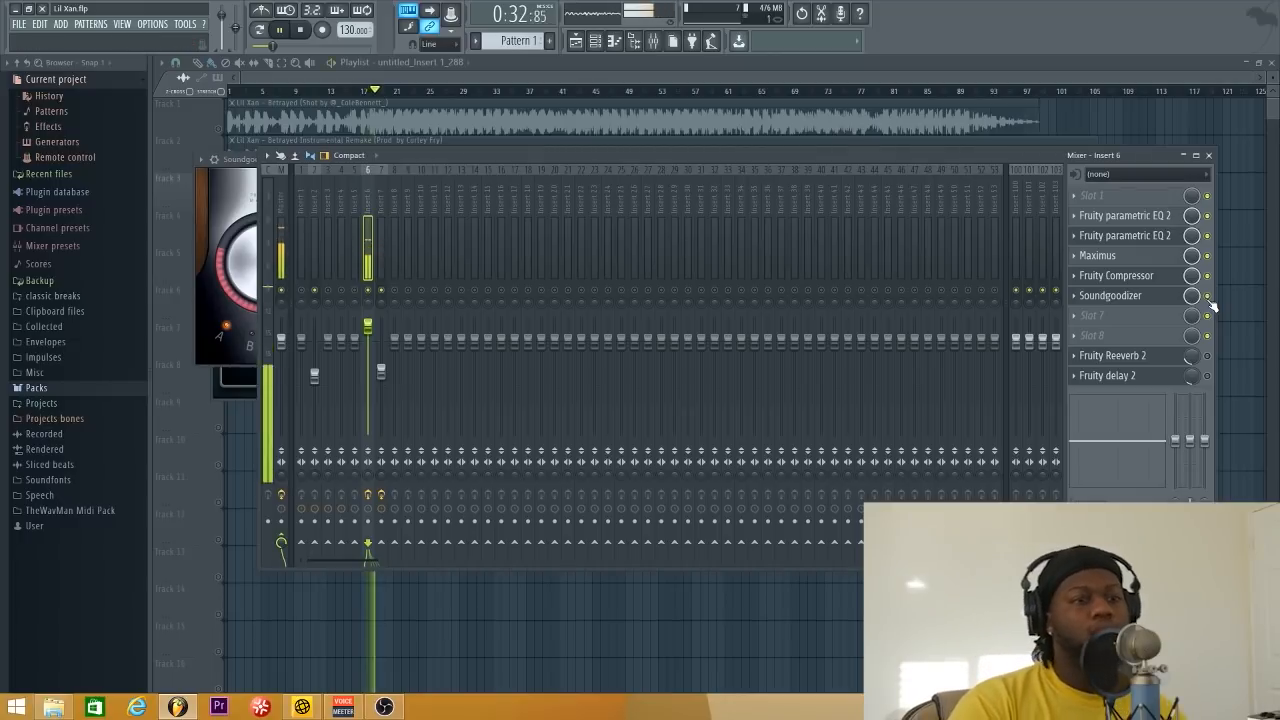
pyautogui.click(1208, 299)
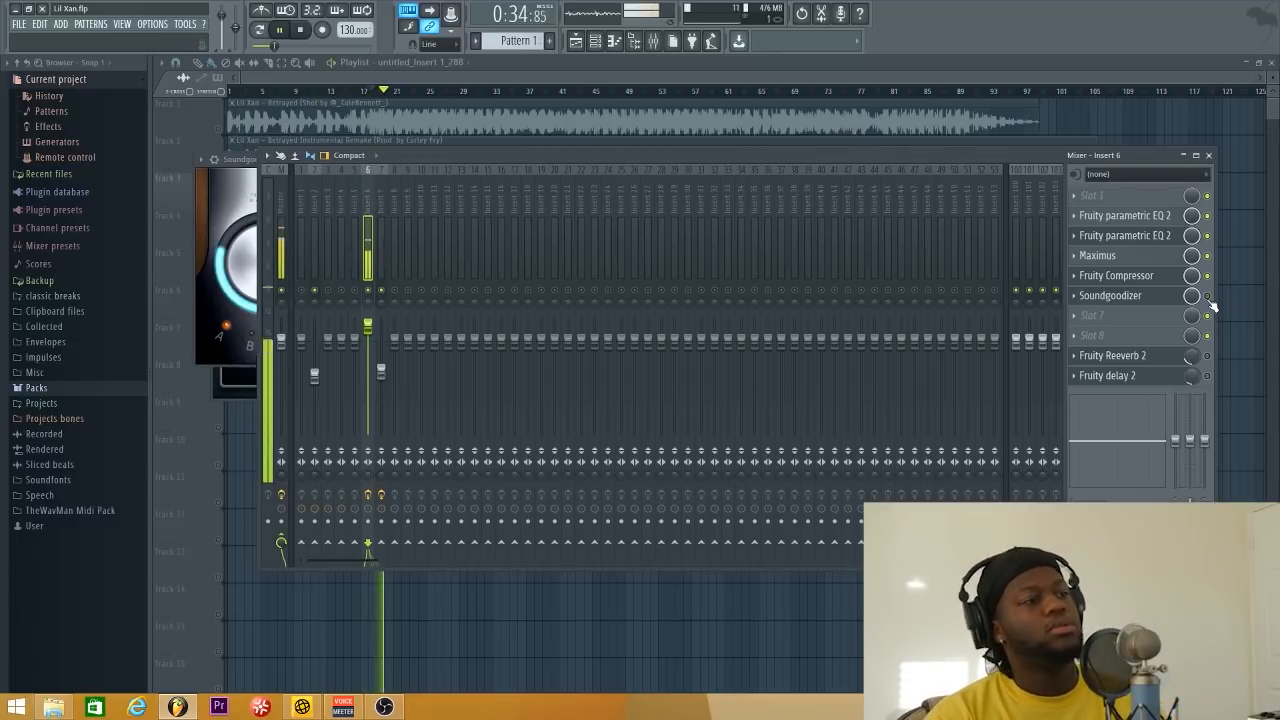
pyautogui.click(1208, 299)
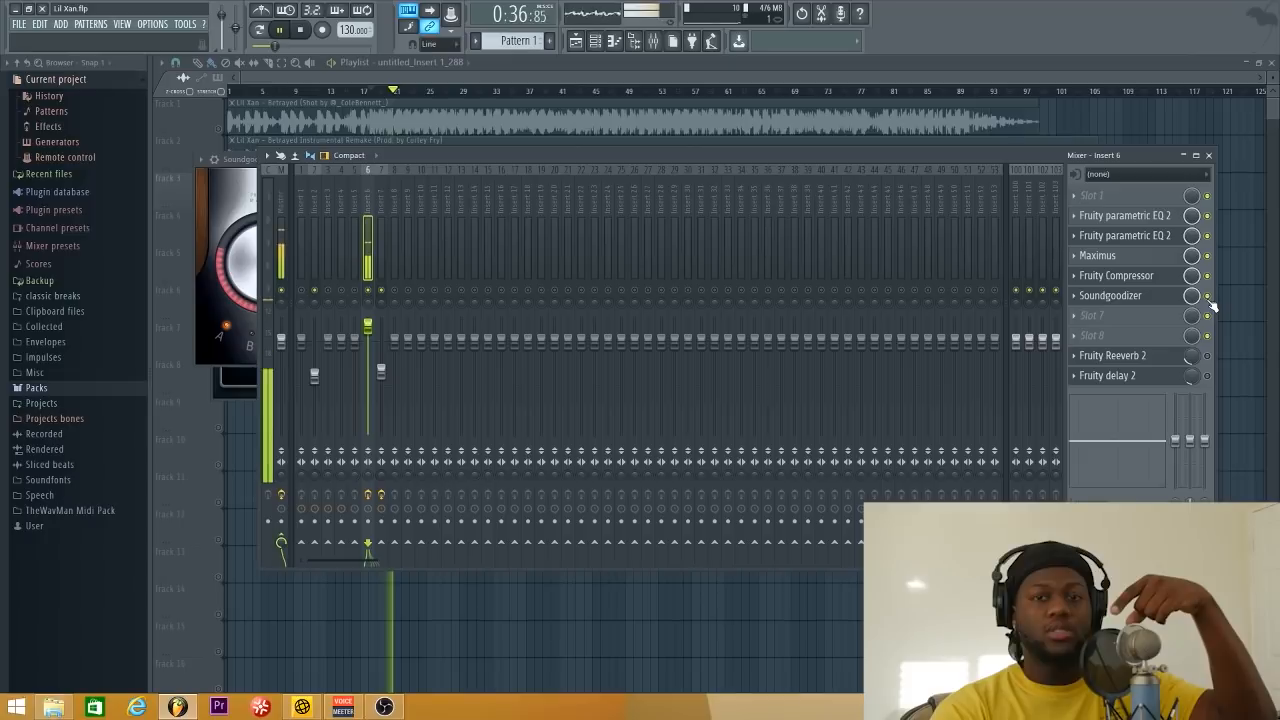
pyautogui.click(1208, 299)
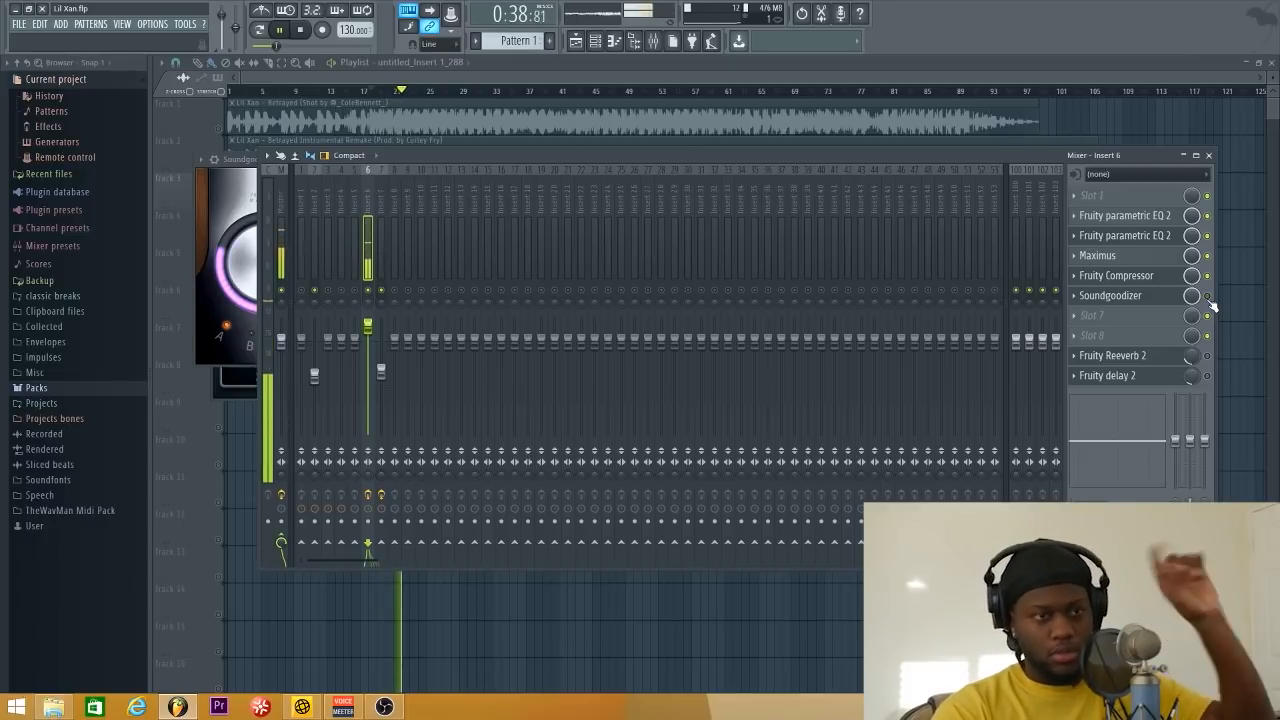
pyautogui.press('space')
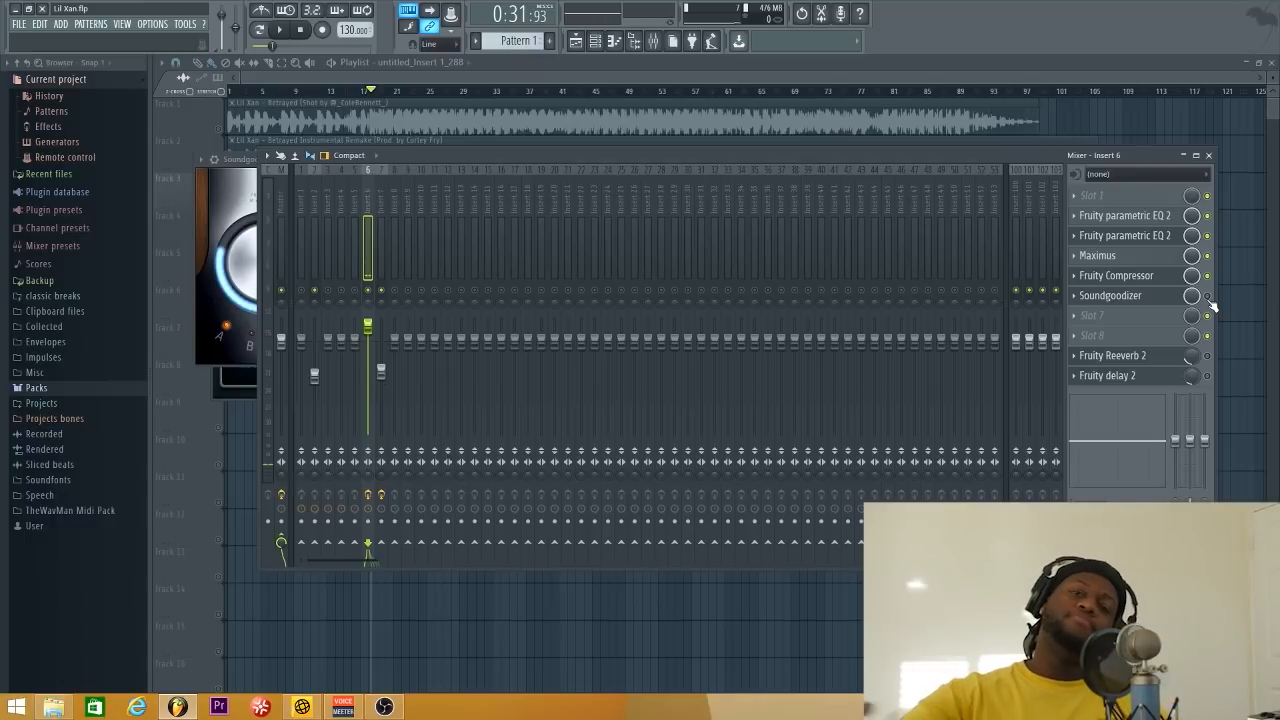
pyautogui.click(1208, 297)
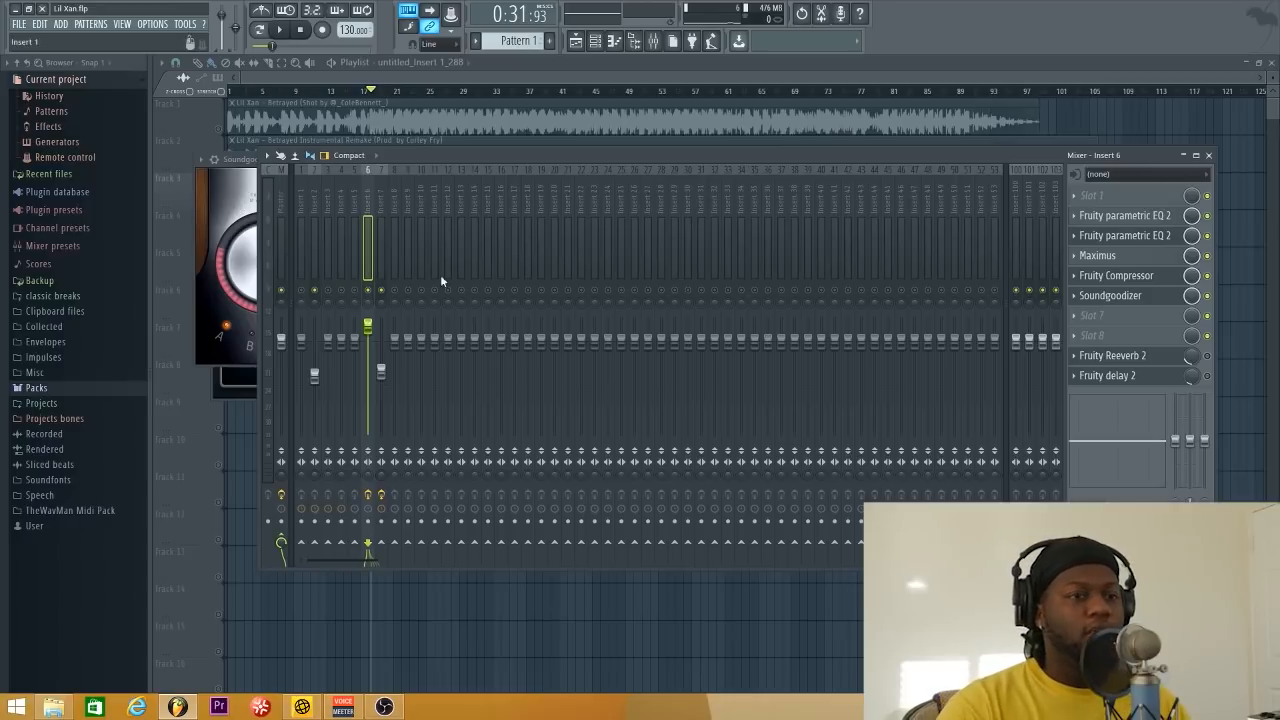
# Step: Enable Fruity Reeverb 2 on Insert 6, review its settings, and close the plugin window
pyautogui.click(1148, 358)
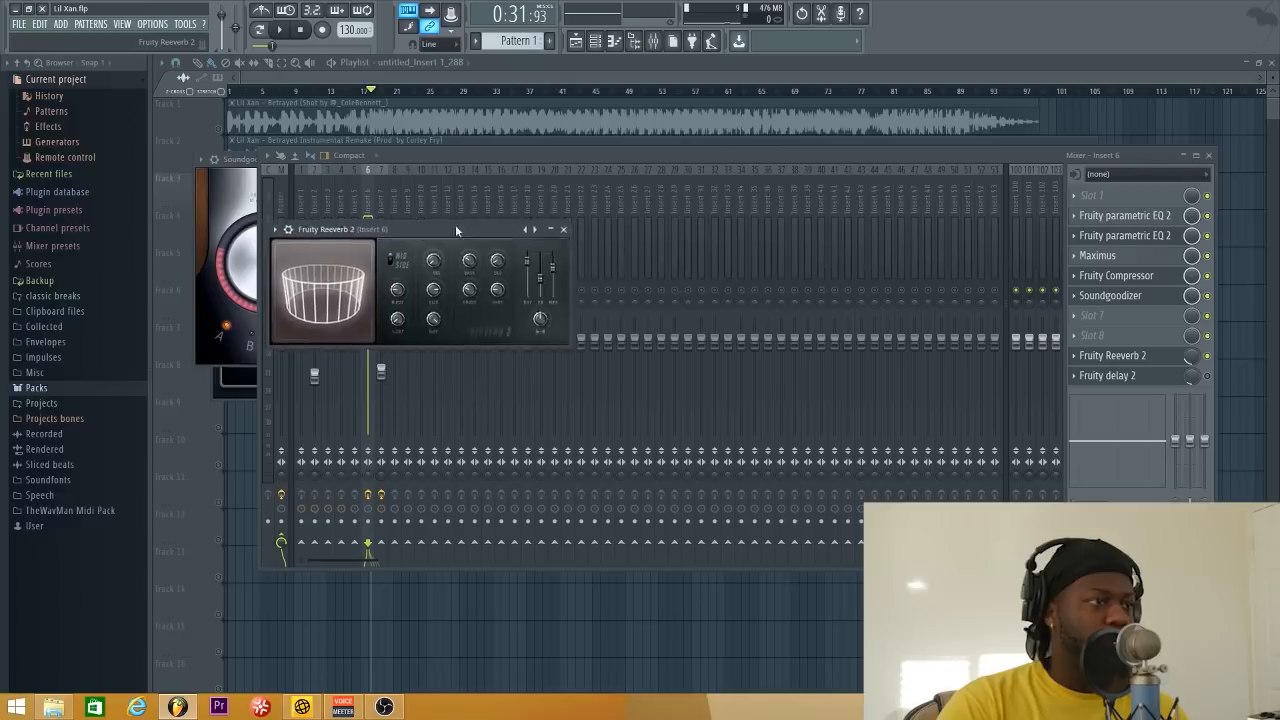
pyautogui.moveTo(455, 228); pyautogui.dragTo(729, 181)
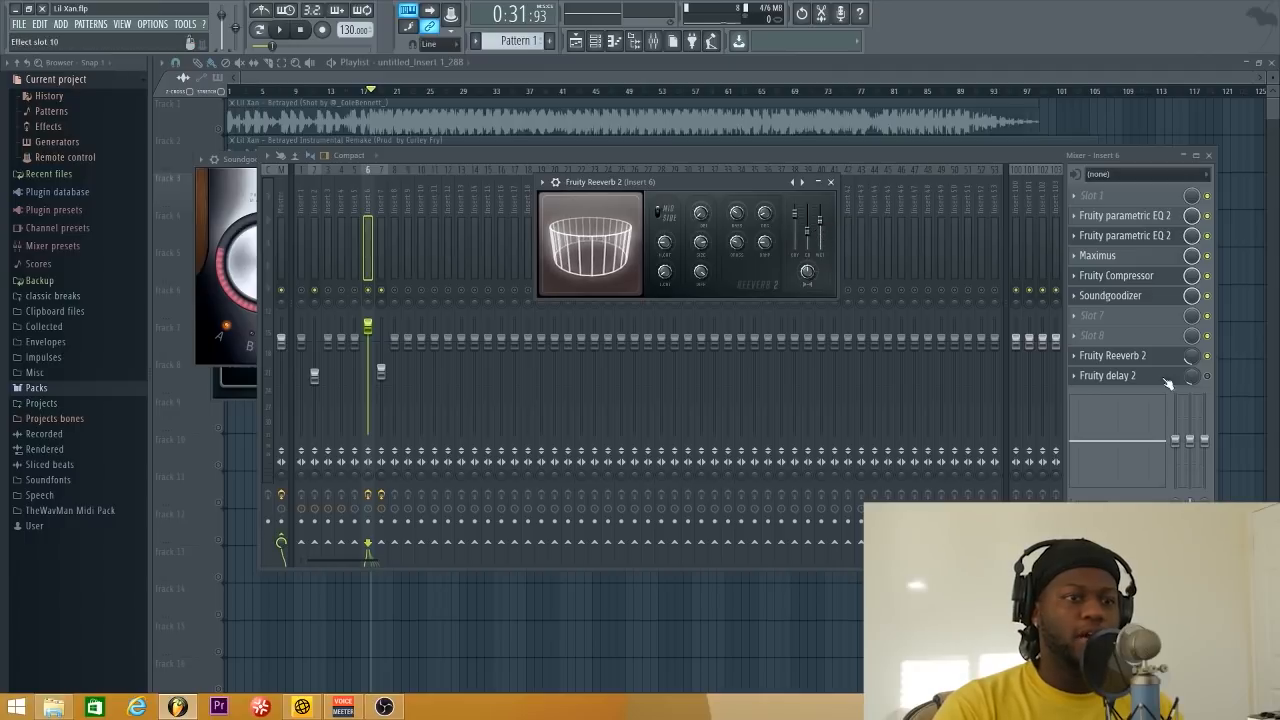
pyautogui.click(967, 160)
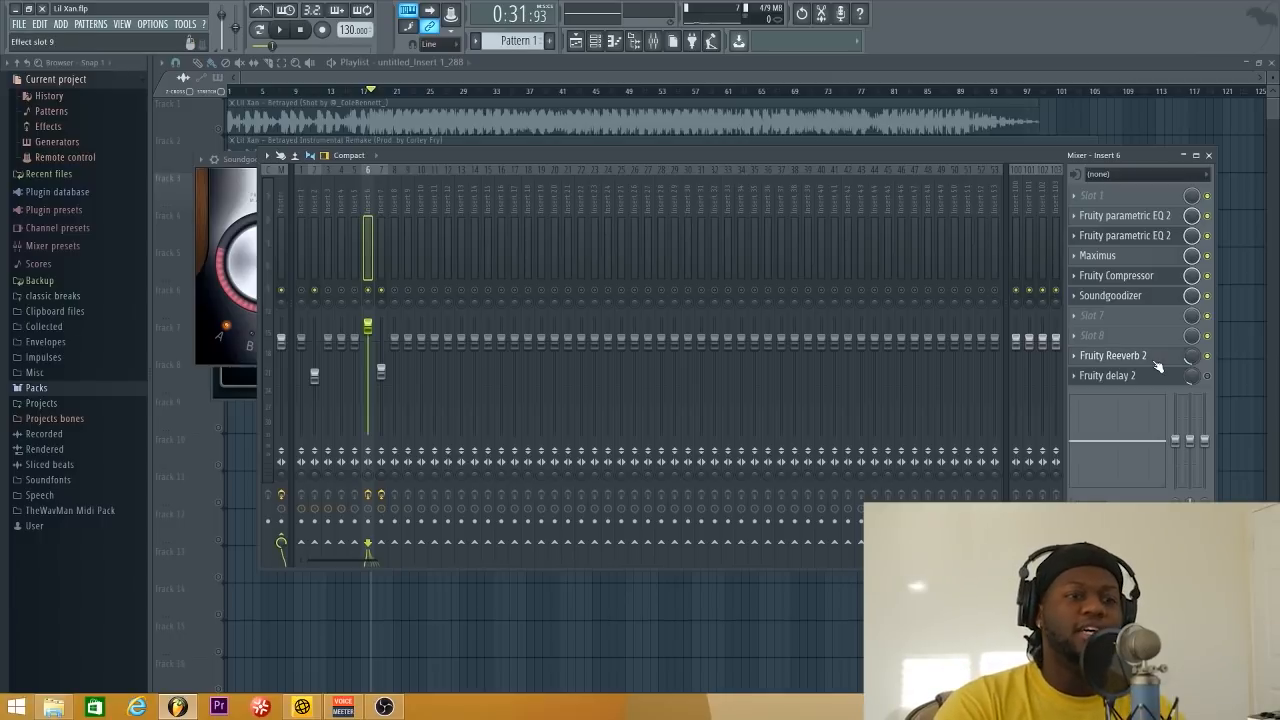
# Step: Raise Fruity Reeverb 2's mix level on Insert 6 to full and switch the effect off and on
pyautogui.click(1157, 367)
pyautogui.click(1157, 362)
pyautogui.moveTo(1191, 355); pyautogui.dragTo(1192, 362)
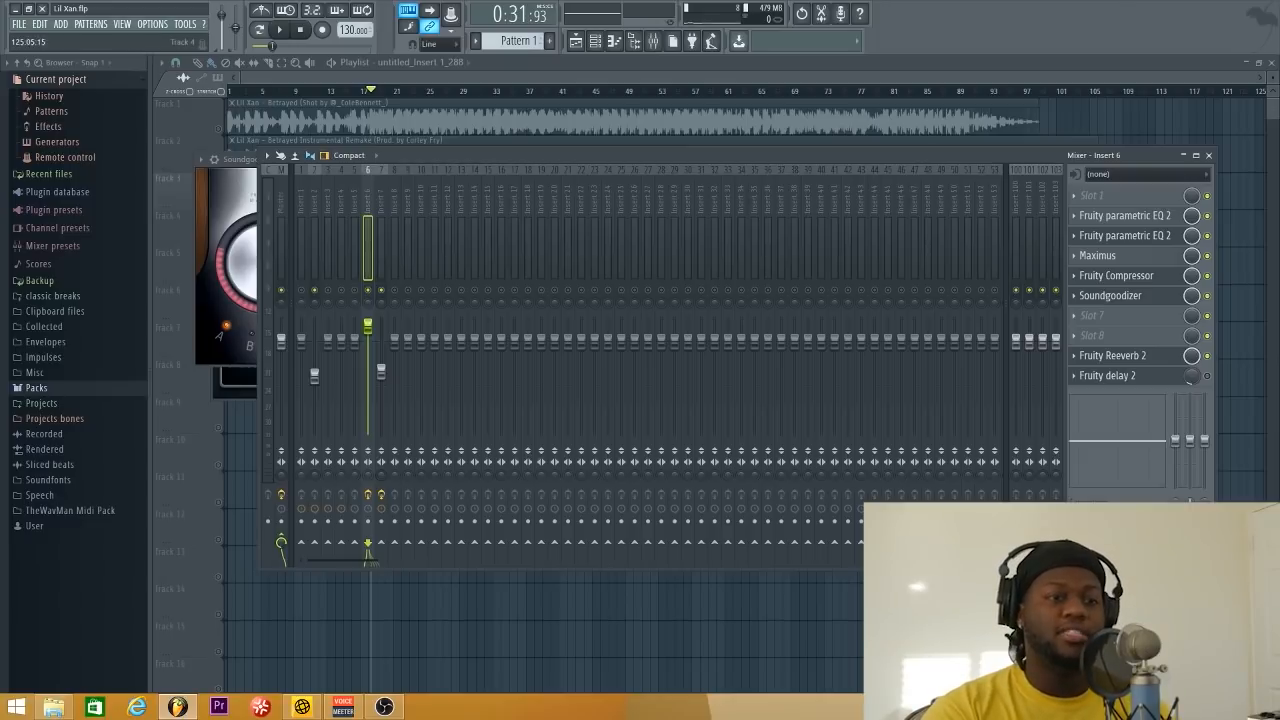
pyautogui.moveTo(1191, 355)
pyautogui.mouseDown()
pyautogui.moveTo(1191, 370)
pyautogui.moveTo(1191, 350)
pyautogui.mouseUp()
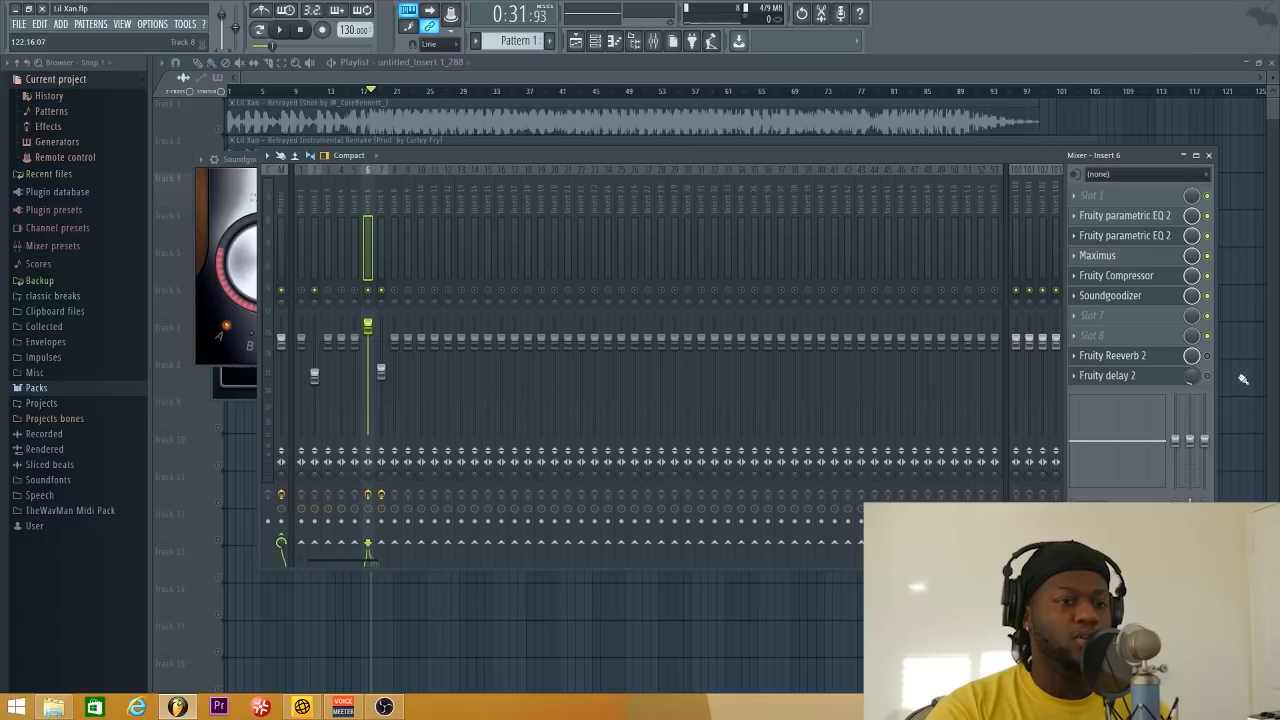
pyautogui.click(1207, 357)
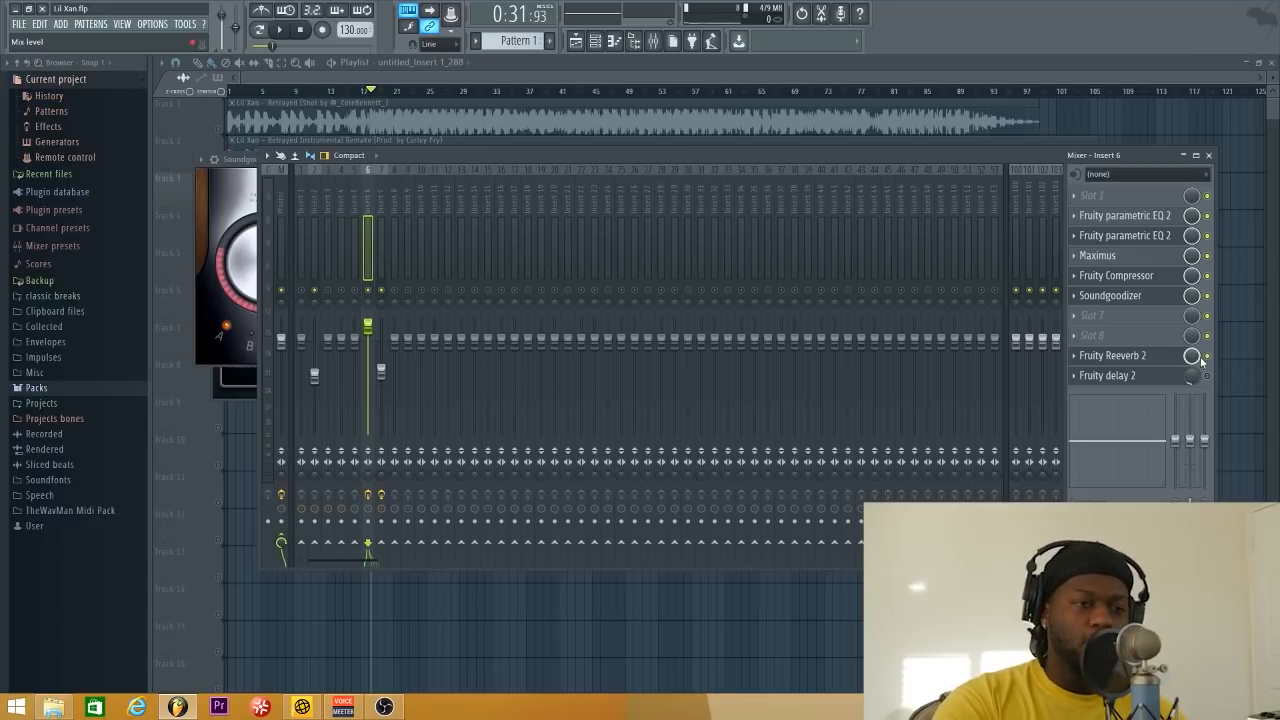
# Step: Unmute the original song on Track 1, play it with the vocal for comparison, and mute it again
pyautogui.click(218, 129)
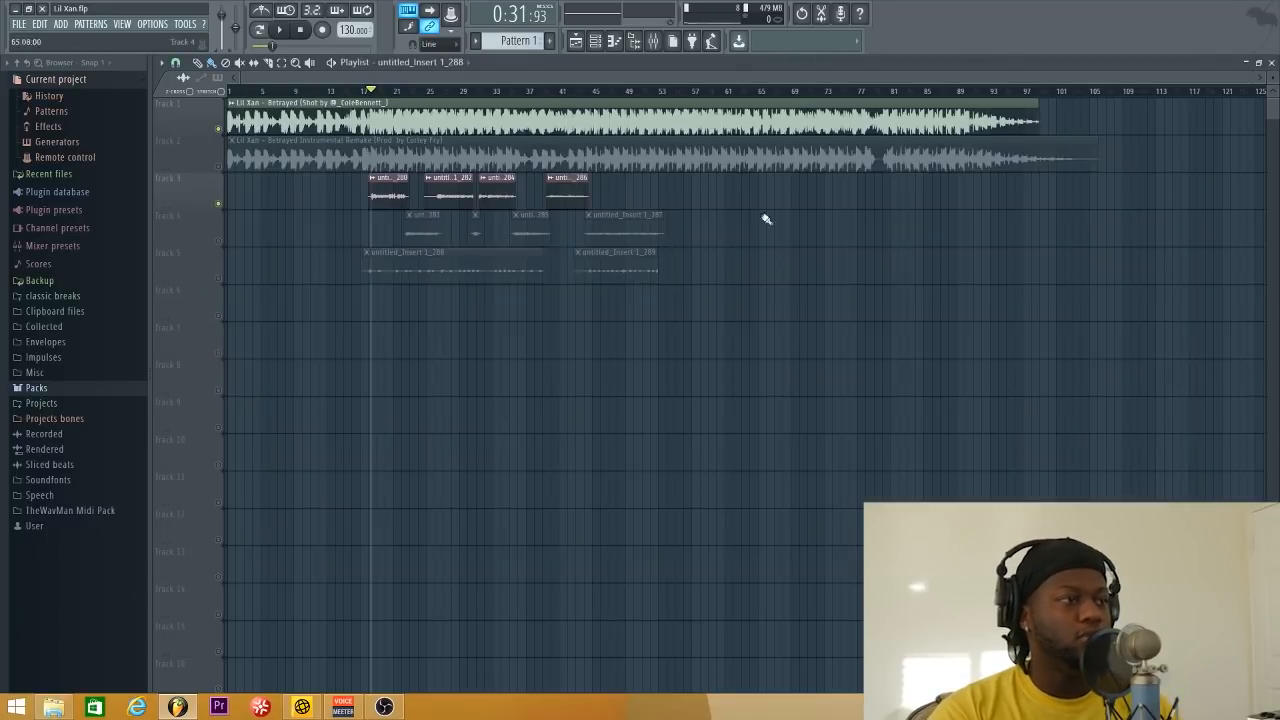
pyautogui.click(653, 41)
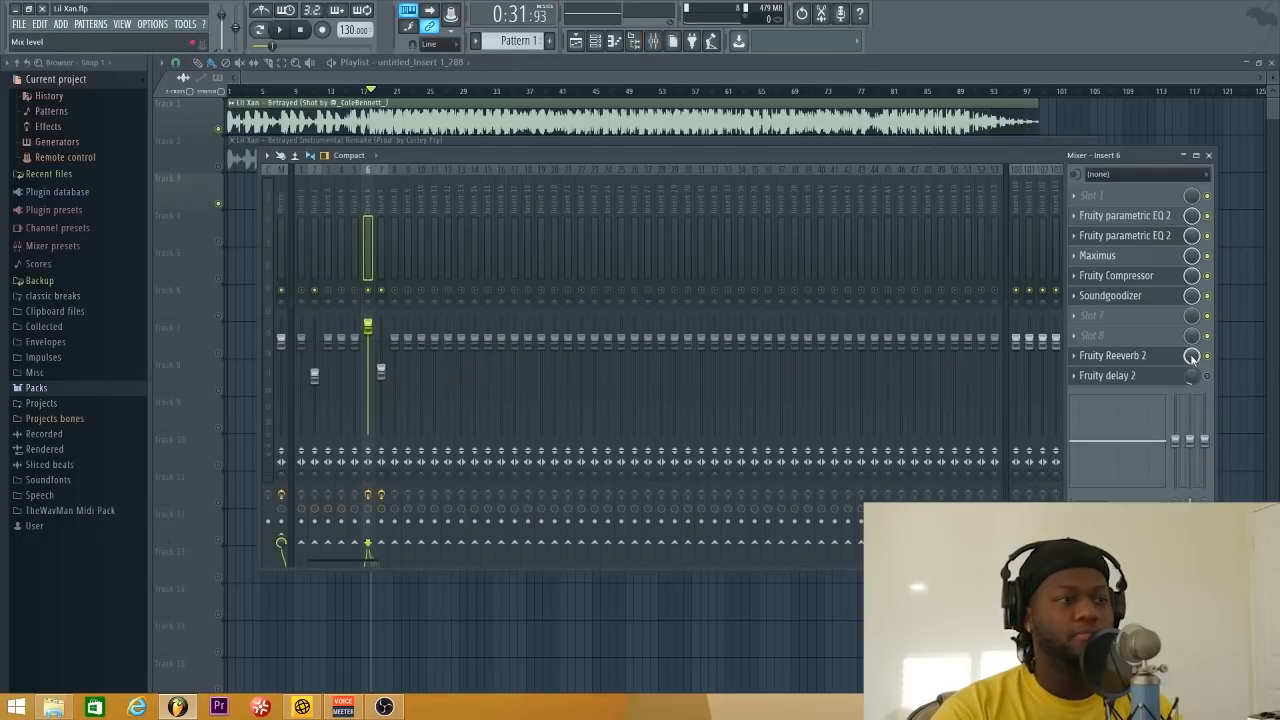
pyautogui.press('space')
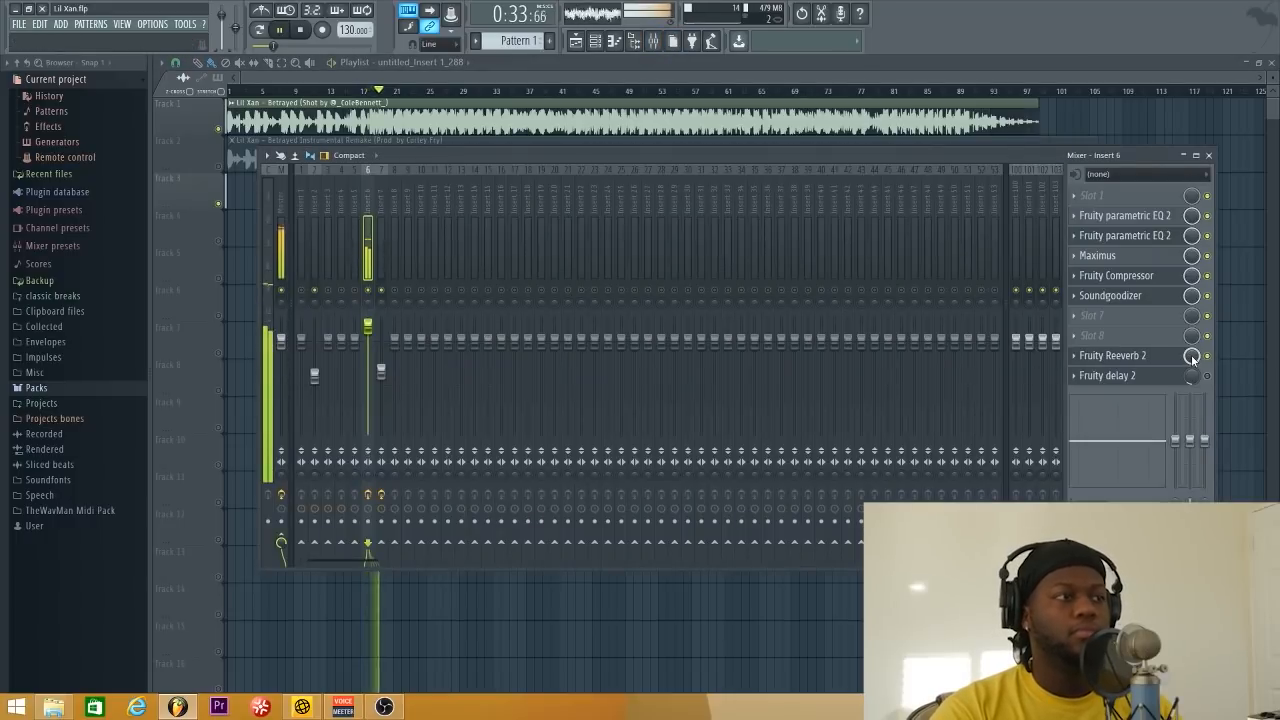
pyautogui.press('space')
pyautogui.click(218, 129)
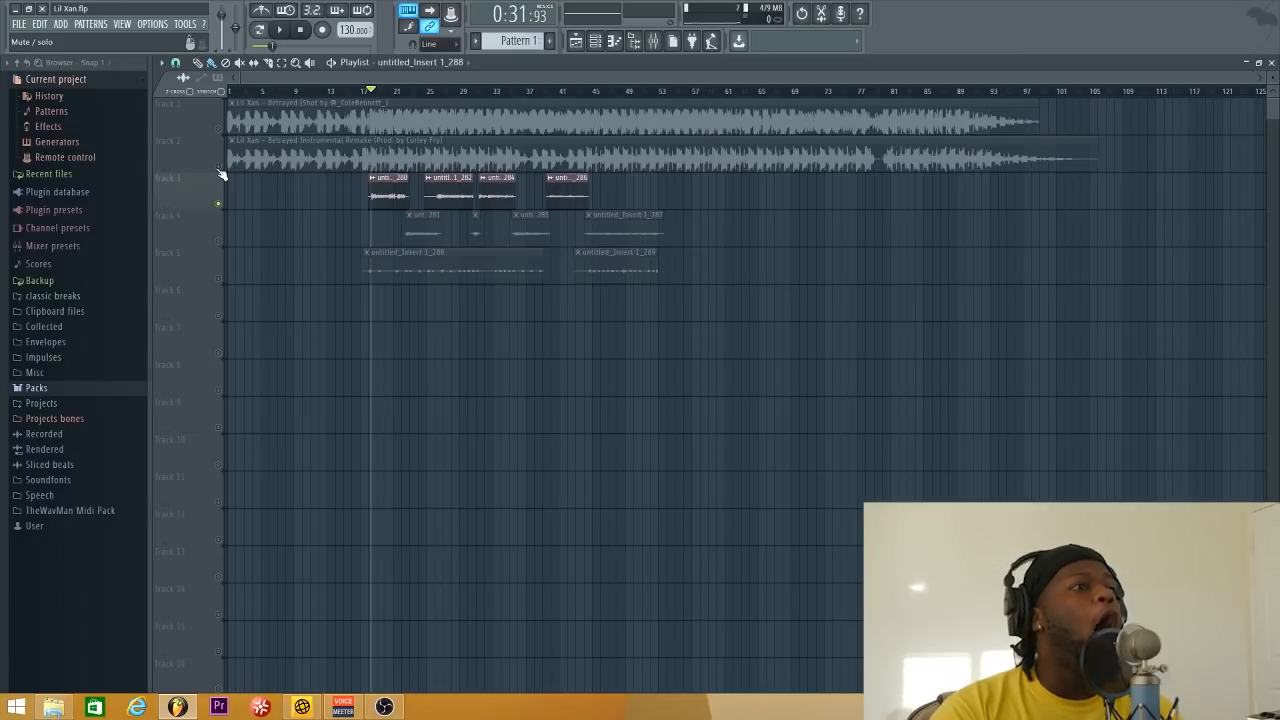
# Step: Unmute the instrumental on Track 2 and play it with the vocal while lowering Fruity Reeverb 2's mix level to 20%
pyautogui.click(219, 167)
pyautogui.press('space')
pyautogui.click(653, 41)
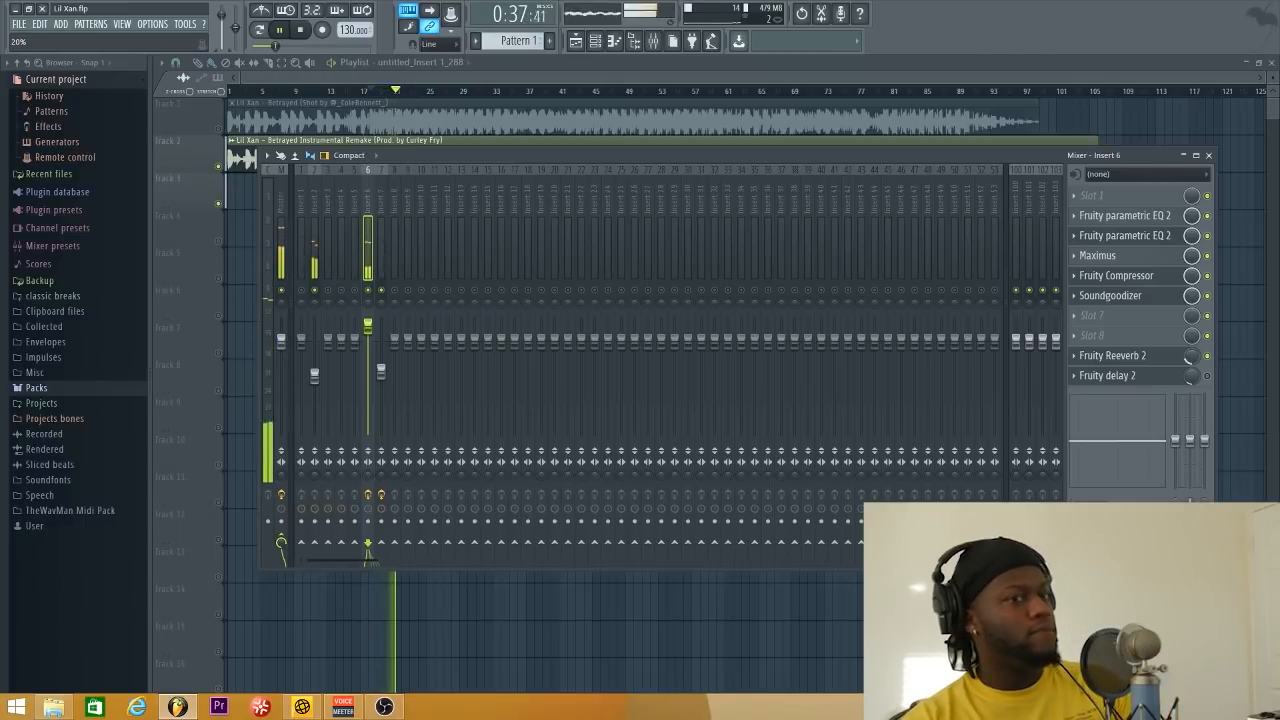
pyautogui.press('space')
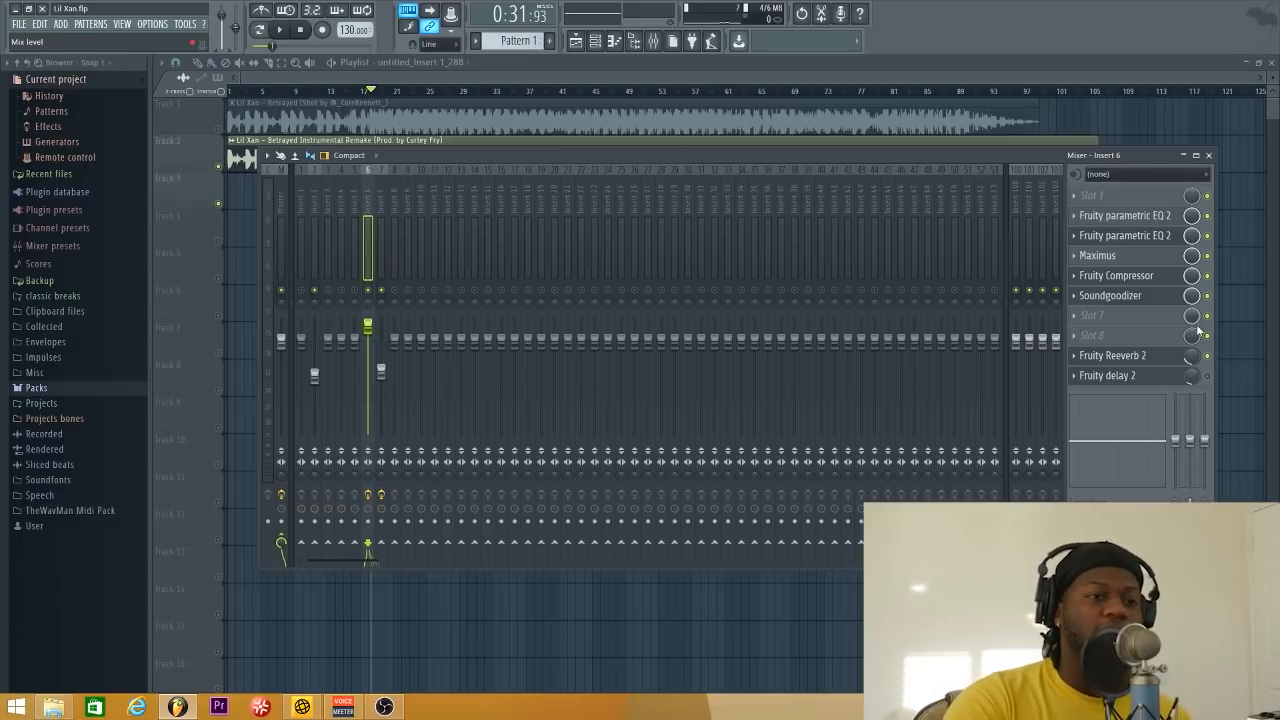
# Step: Enable and open Fruity delay 2 on Insert 6, try a longer delay time, and revert the time change
pyautogui.click(1157, 376)
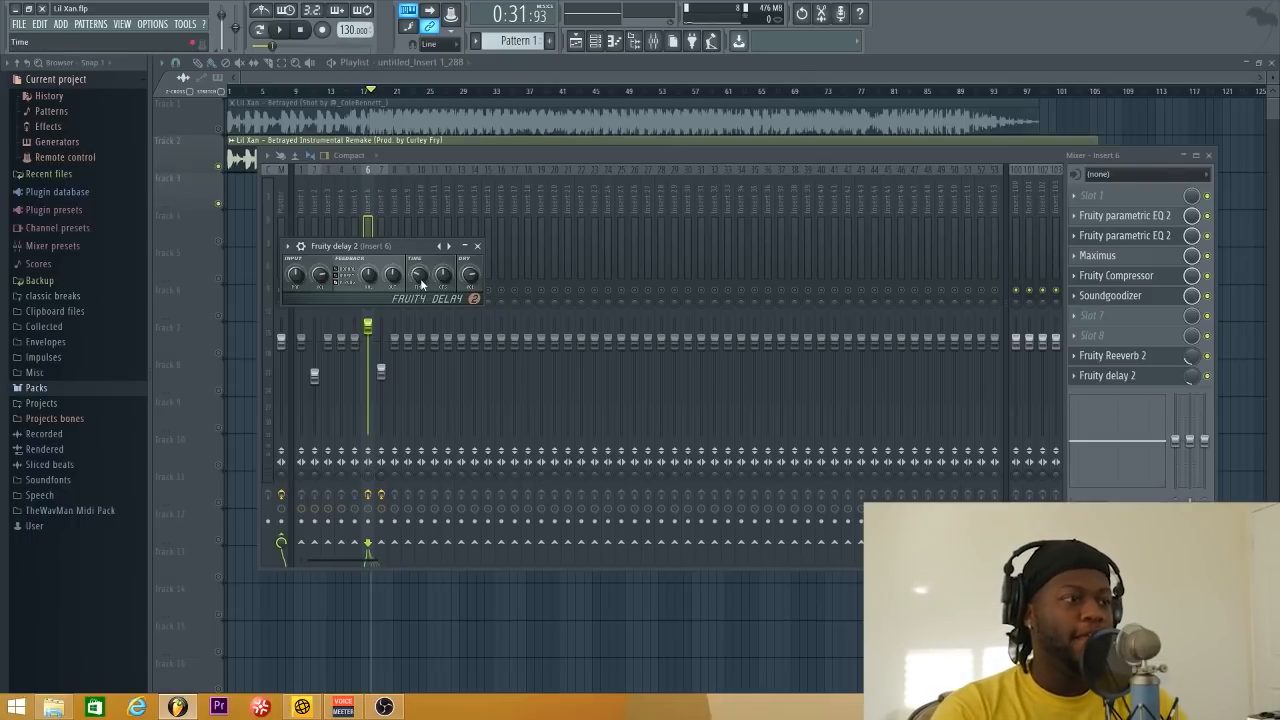
pyautogui.moveTo(419, 275); pyautogui.dragTo(419, 264)
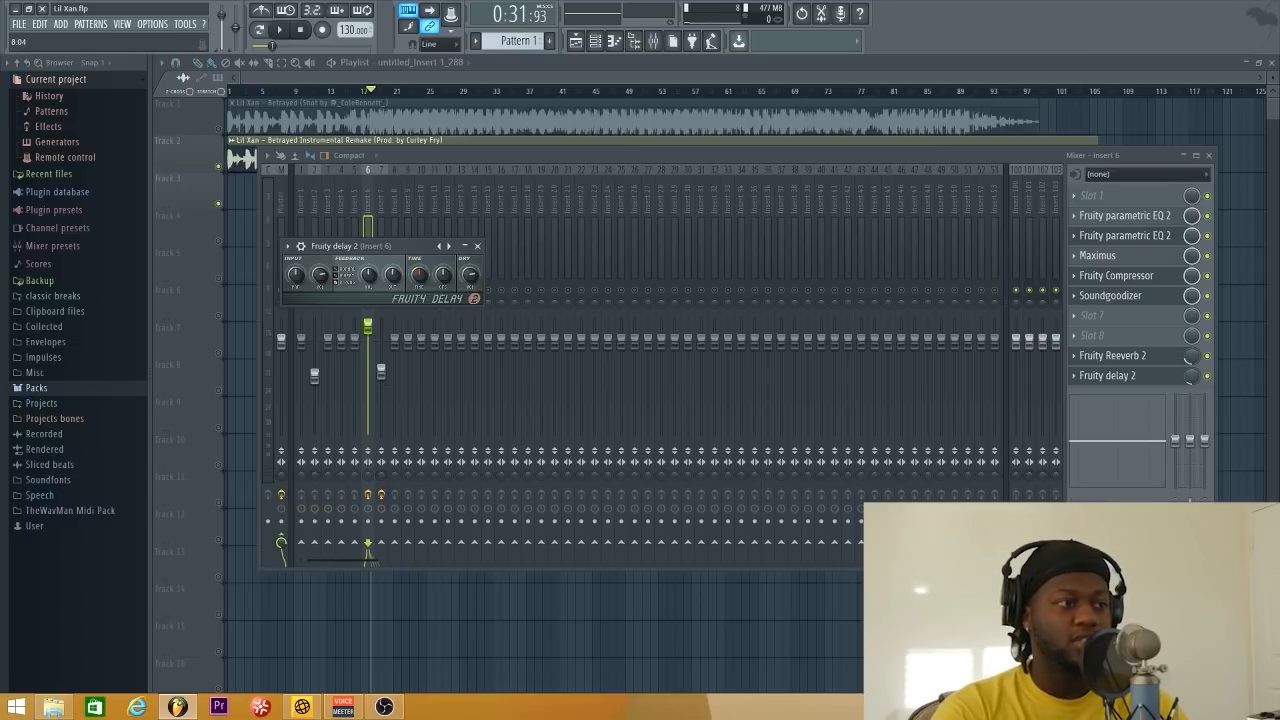
pyautogui.click(99, 97)
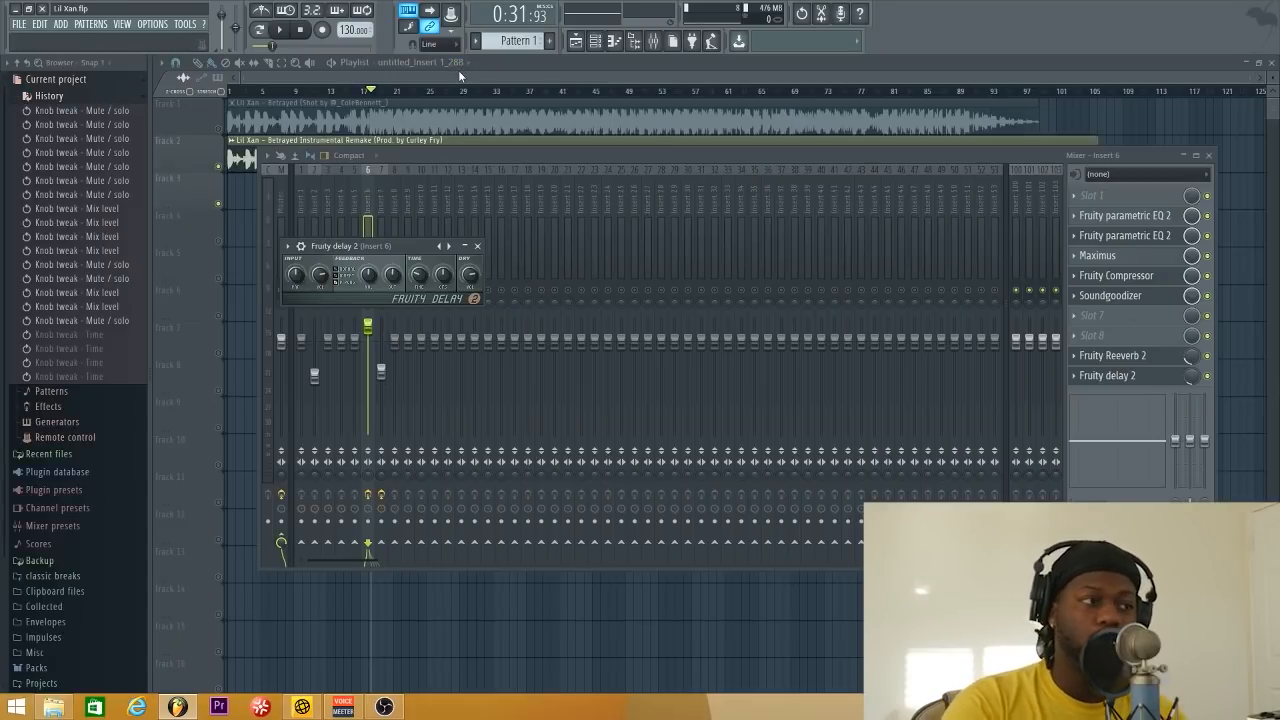
# Step: Play the delayed vocal, solo Track 3 during playback, and return to the mixer after stopping
pyautogui.press('space')
pyautogui.click(405, 107)
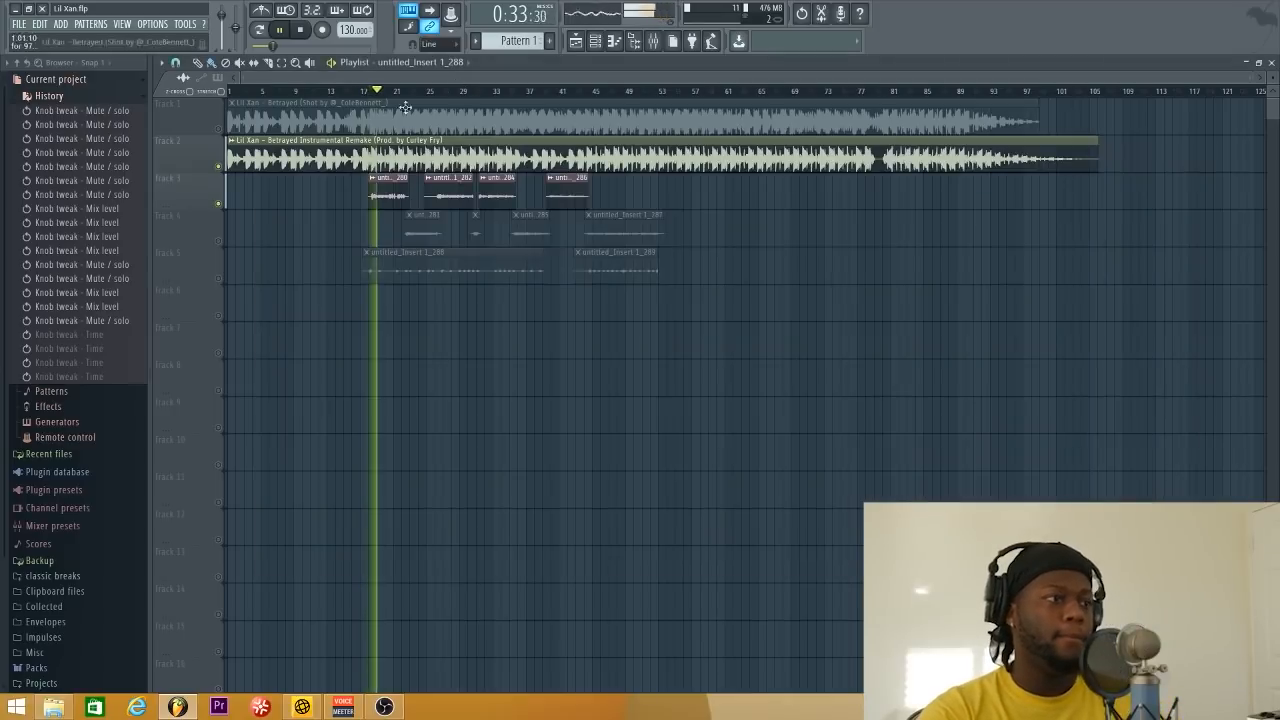
pyautogui.rightClick(219, 204)
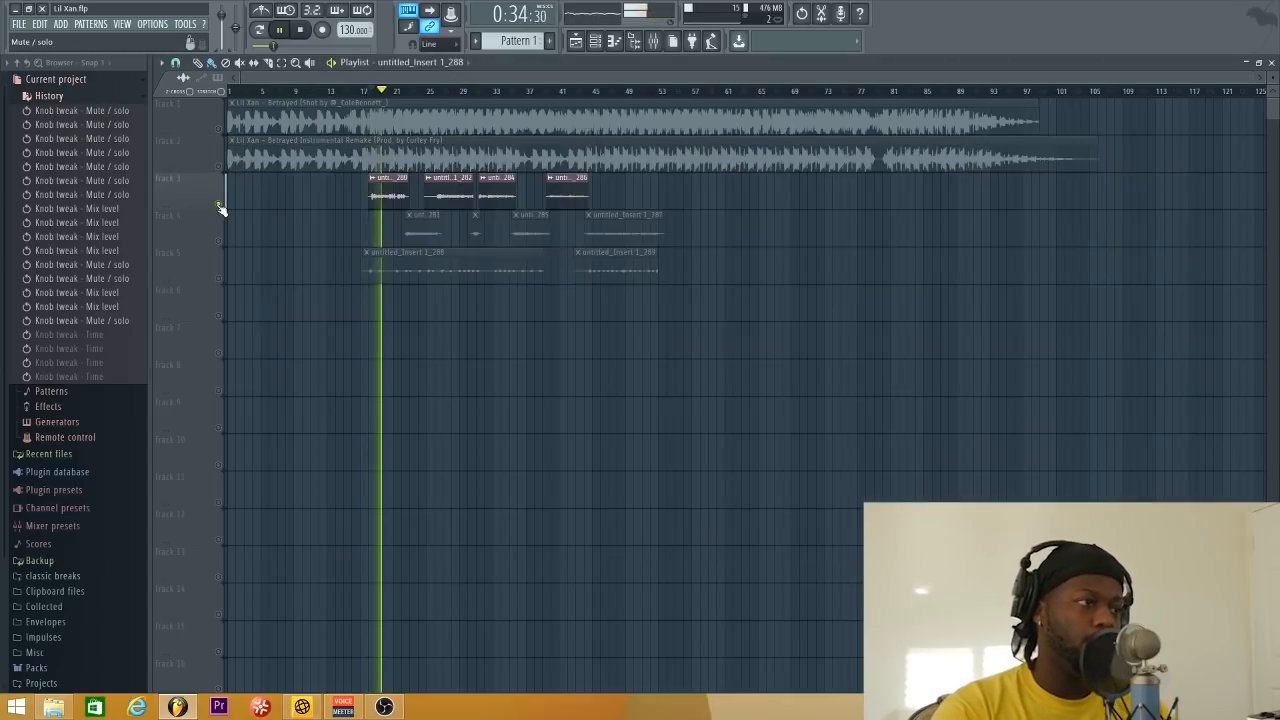
pyautogui.press('space')
pyautogui.click(652, 48)
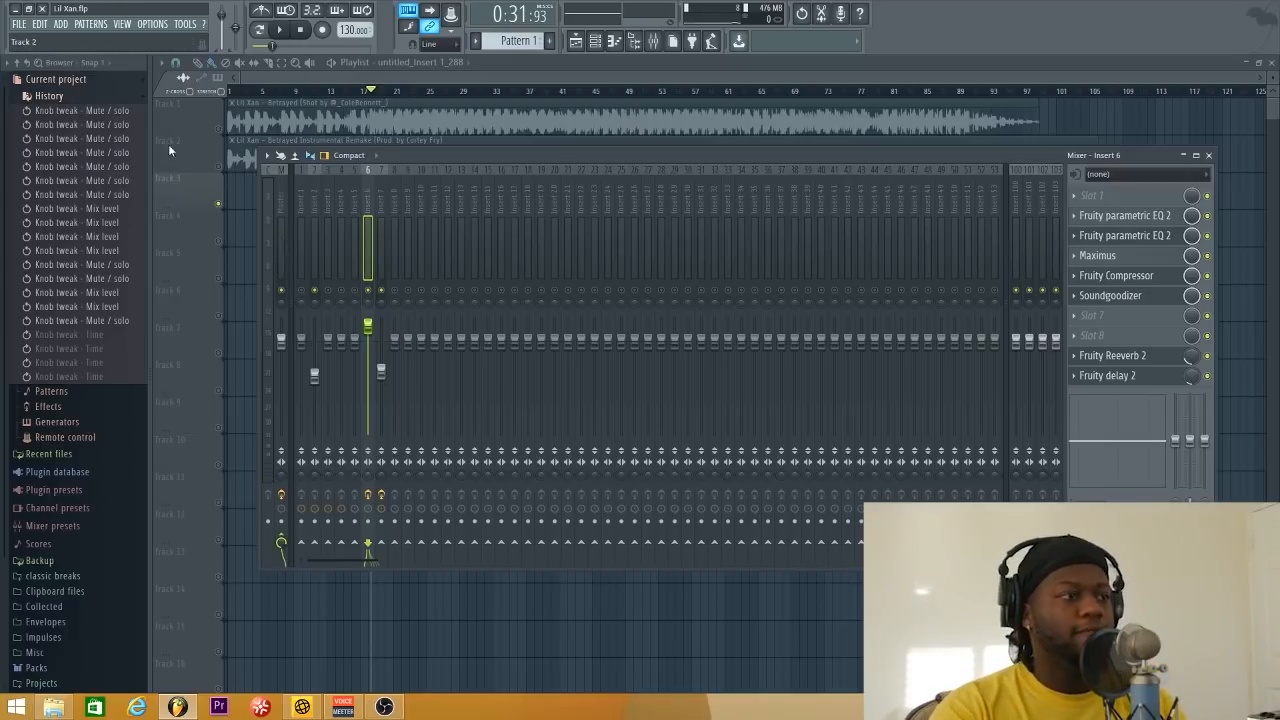
# Step: Select mixer Insert 7, solo the vocal clips on Track 5, play them, and return to the mixer
pyautogui.click(379, 184)
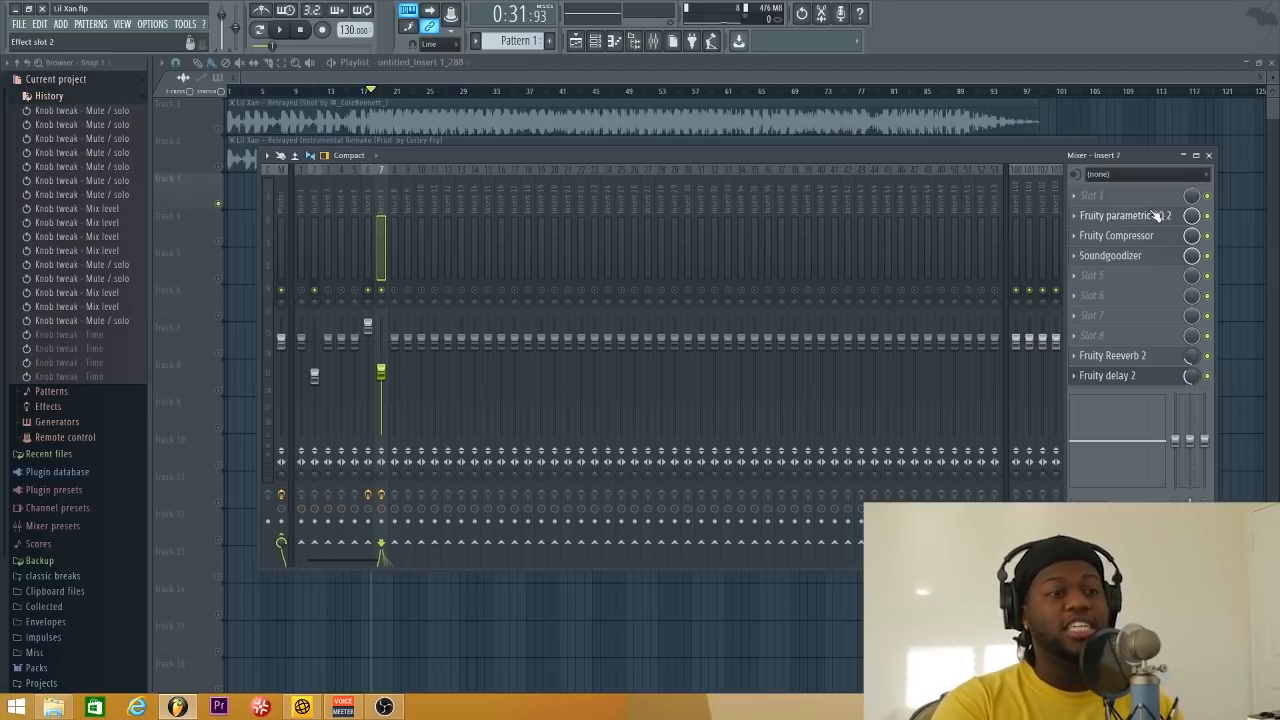
pyautogui.click(394, 80)
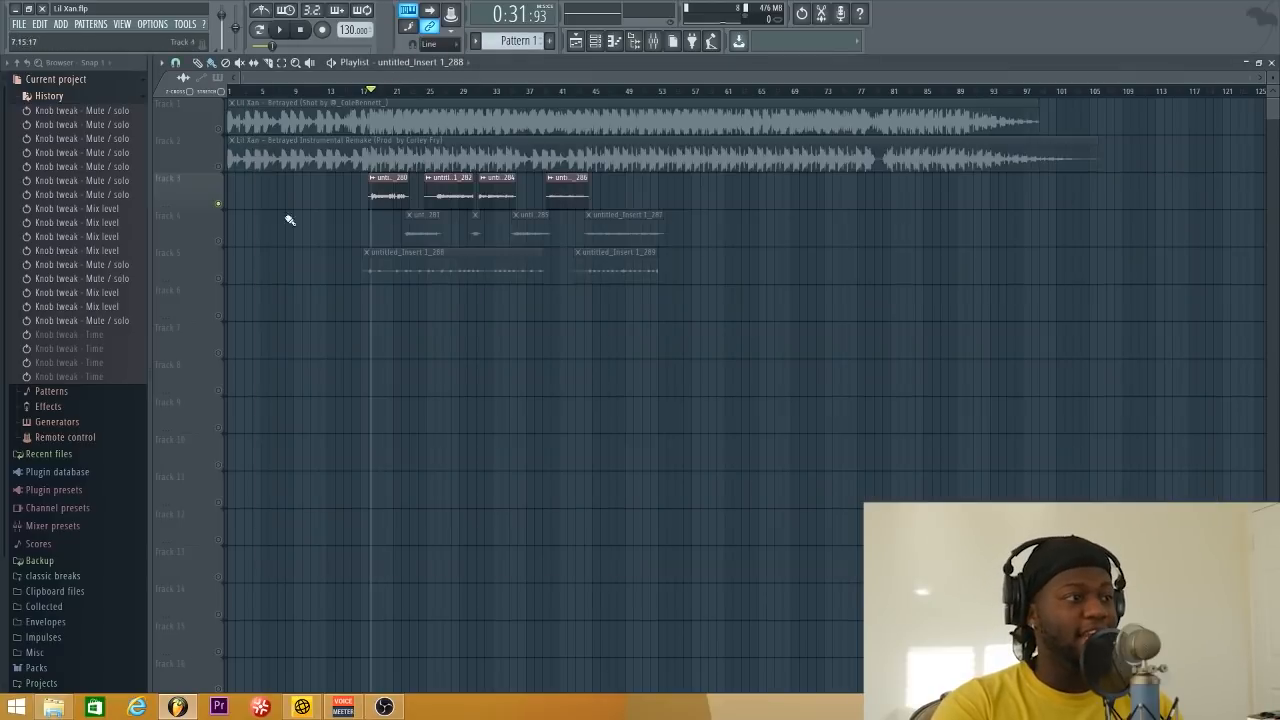
pyautogui.rightClick(218, 280)
pyautogui.press('space')
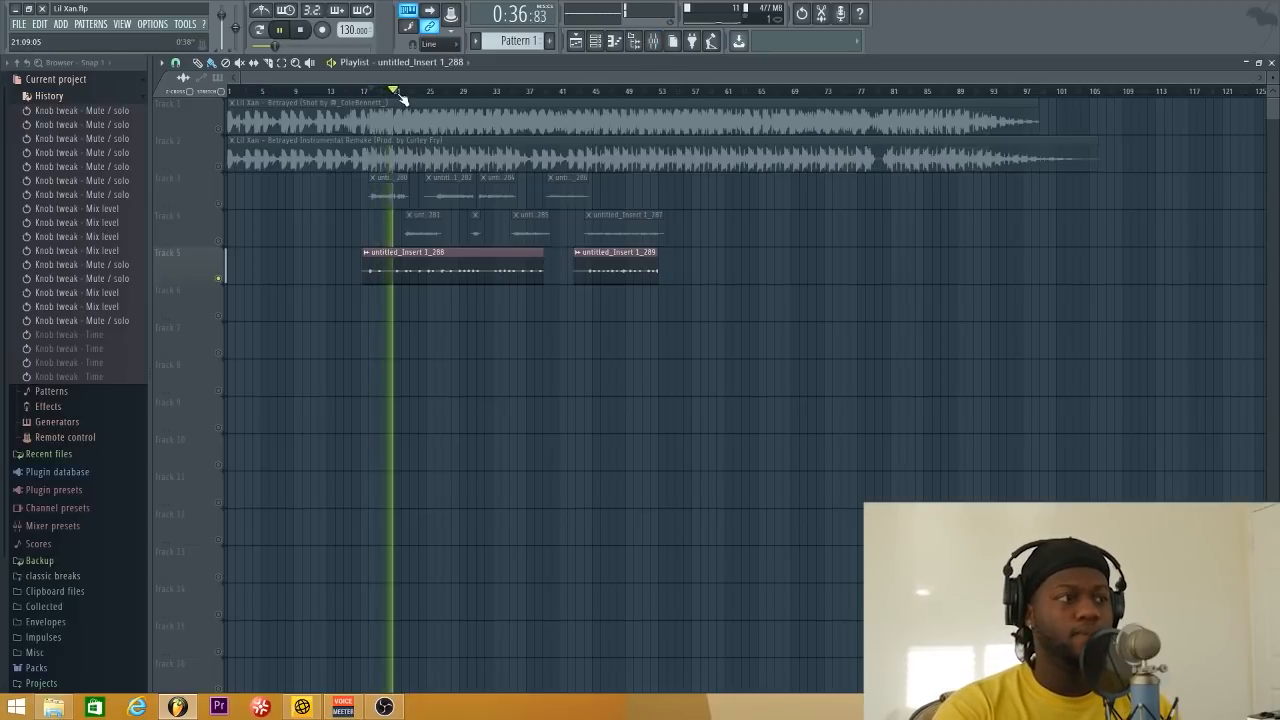
pyautogui.press('space')
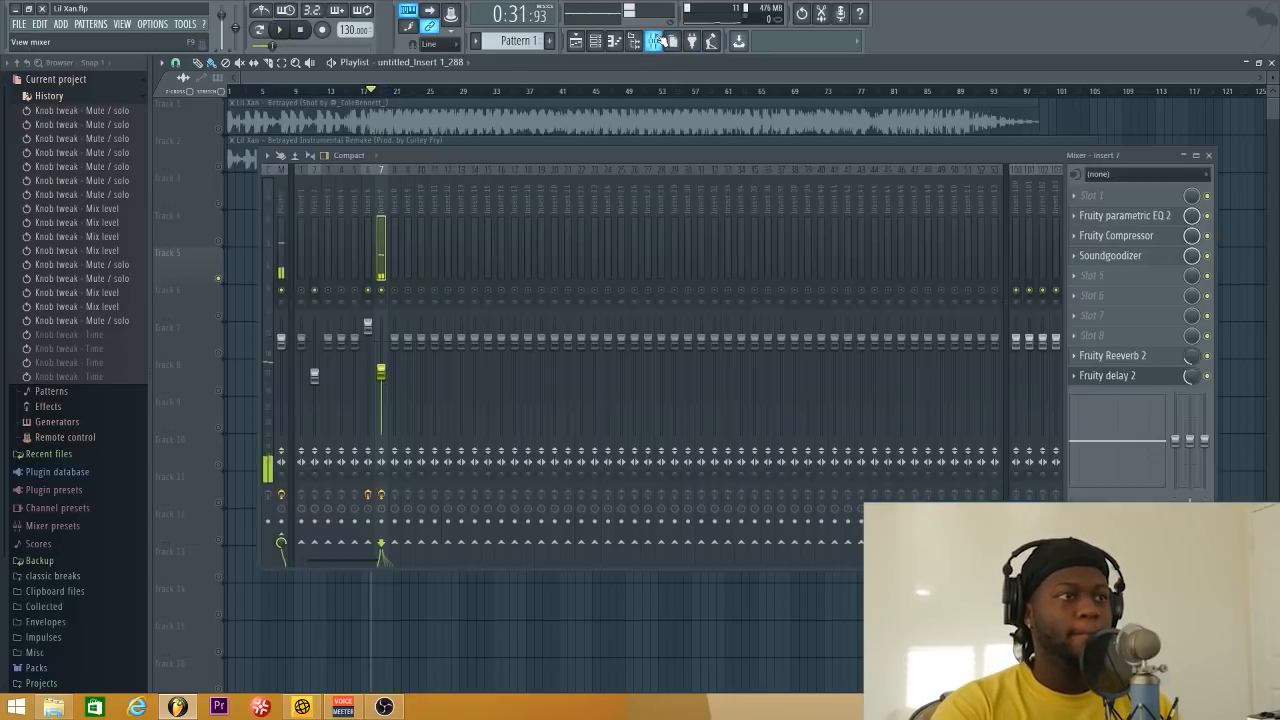
pyautogui.click(664, 39)
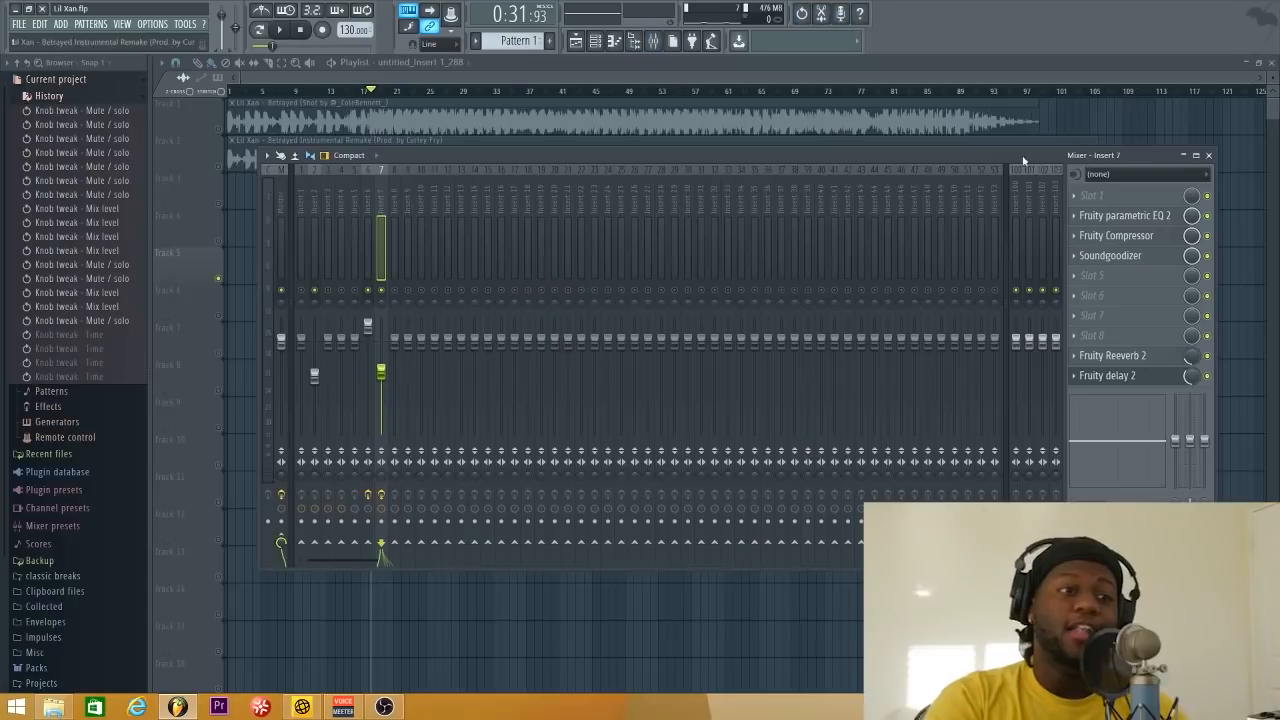
# Step: In Insert 7's Fruity parametric EQ 2, place band 7 at about 9019 Hz at minimum level as a High shelf
pyautogui.click(1126, 218)
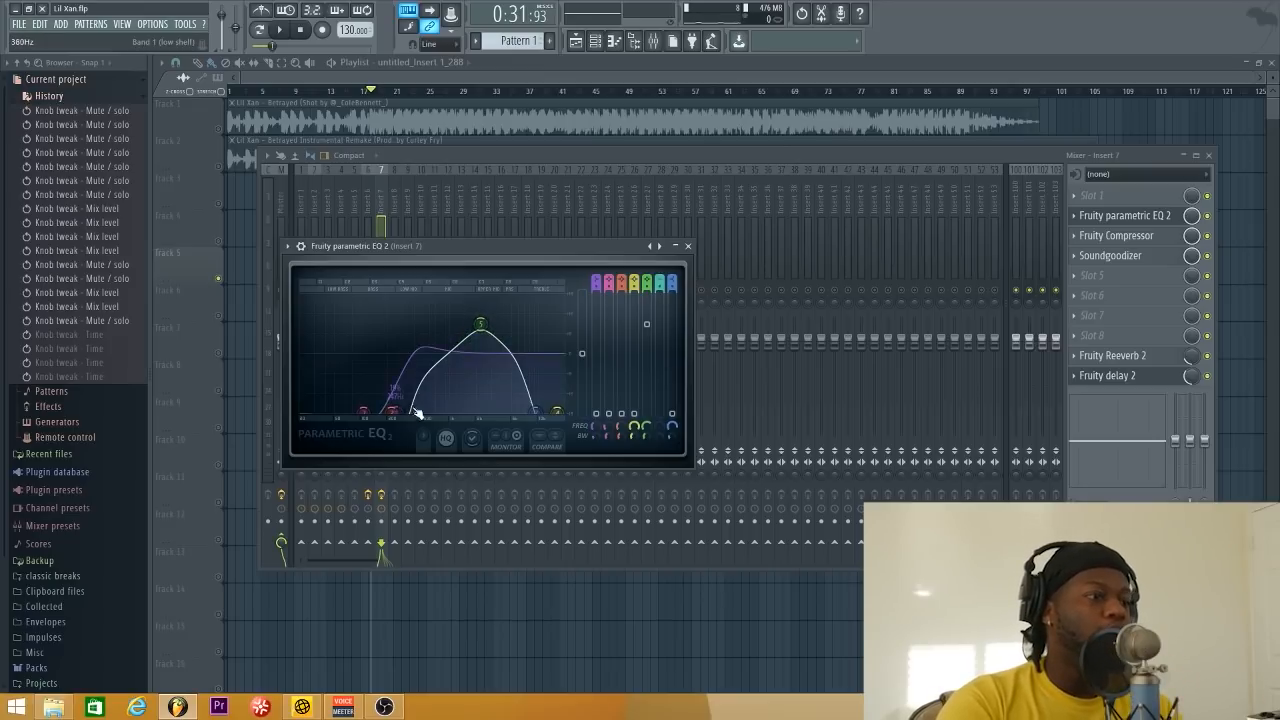
pyautogui.moveTo(538, 418); pyautogui.dragTo(540, 414)
pyautogui.rightClick(538, 413)
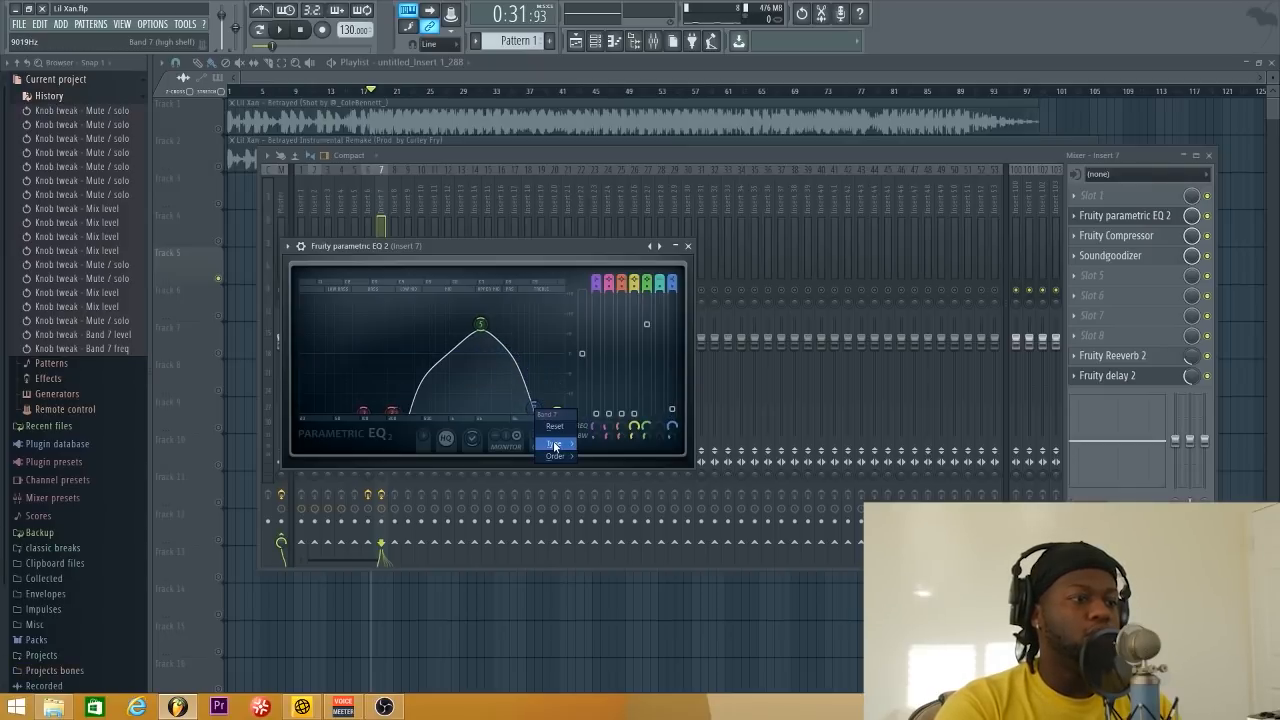
pyautogui.moveTo(560, 446)
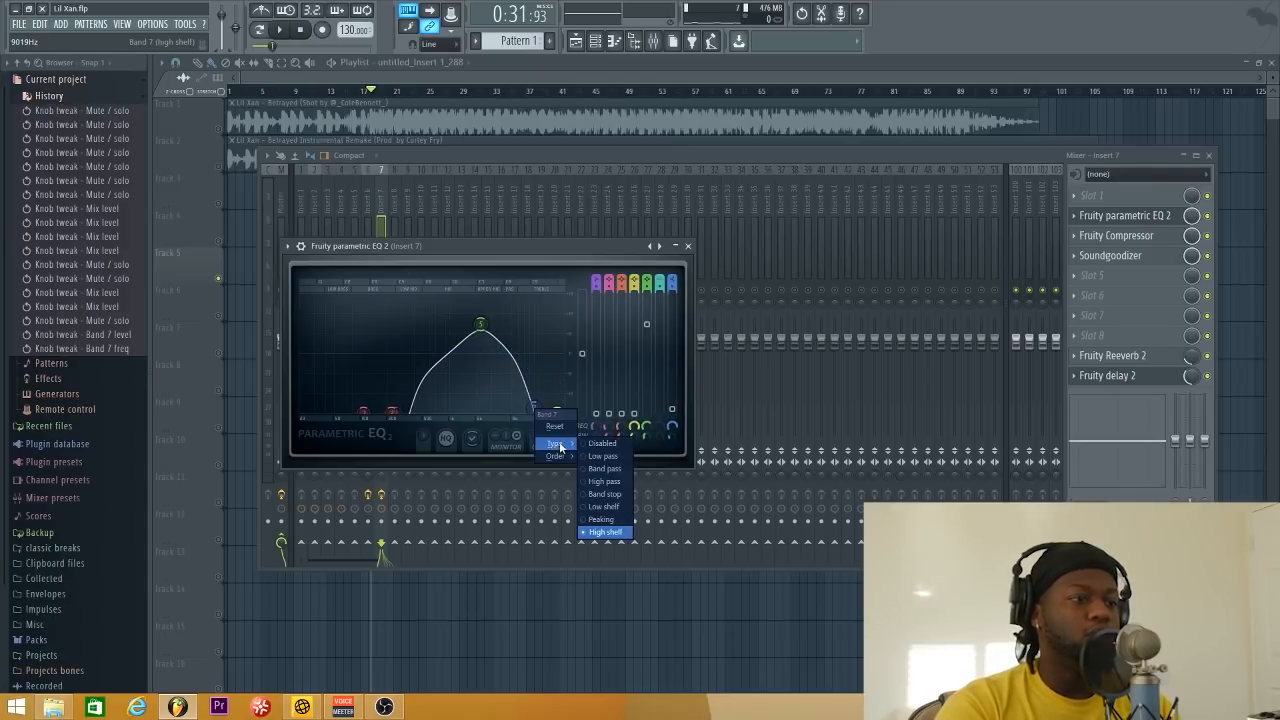
pyautogui.click(616, 533)
# Step: Place EQ band 1 at about 308 Hz near minimum level as a Low shelf, and play Track 5 to hear it
pyautogui.moveTo(395, 410)
pyautogui.mouseDown()
pyautogui.moveTo(333, 393)
pyautogui.moveTo(400, 408)
pyautogui.mouseUp()
pyautogui.rightClick(405, 412)
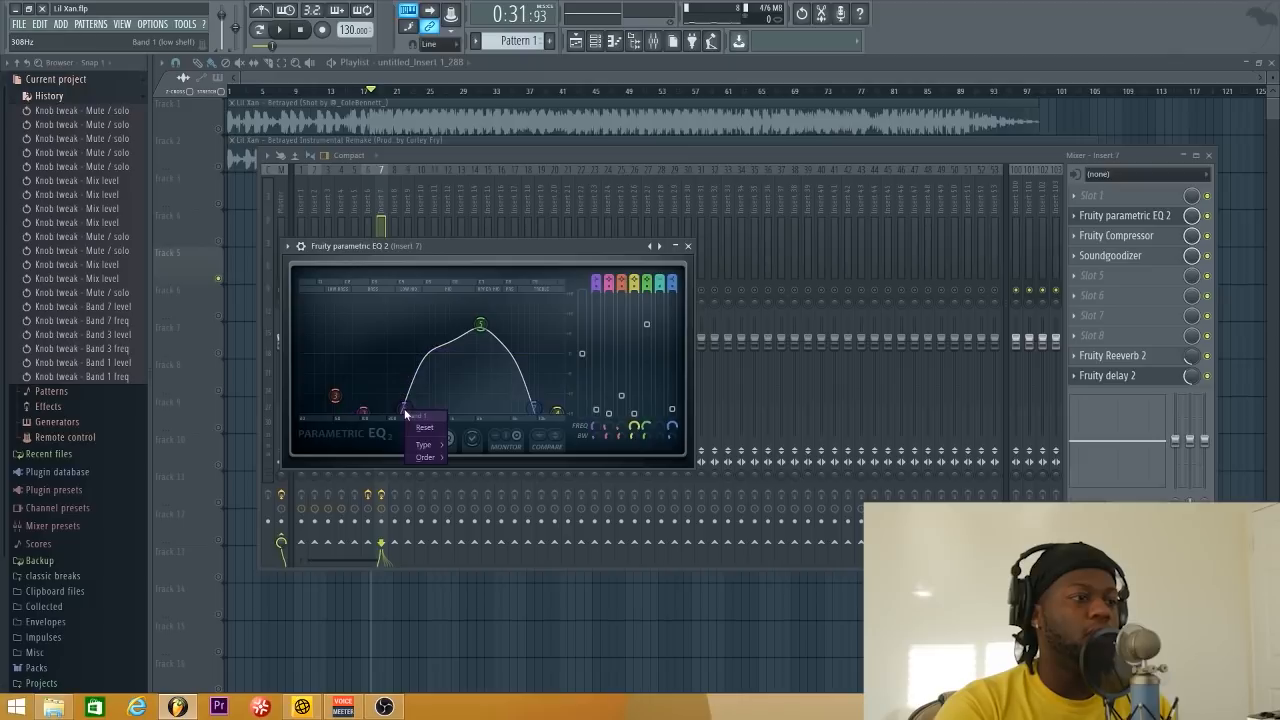
pyautogui.moveTo(446, 448)
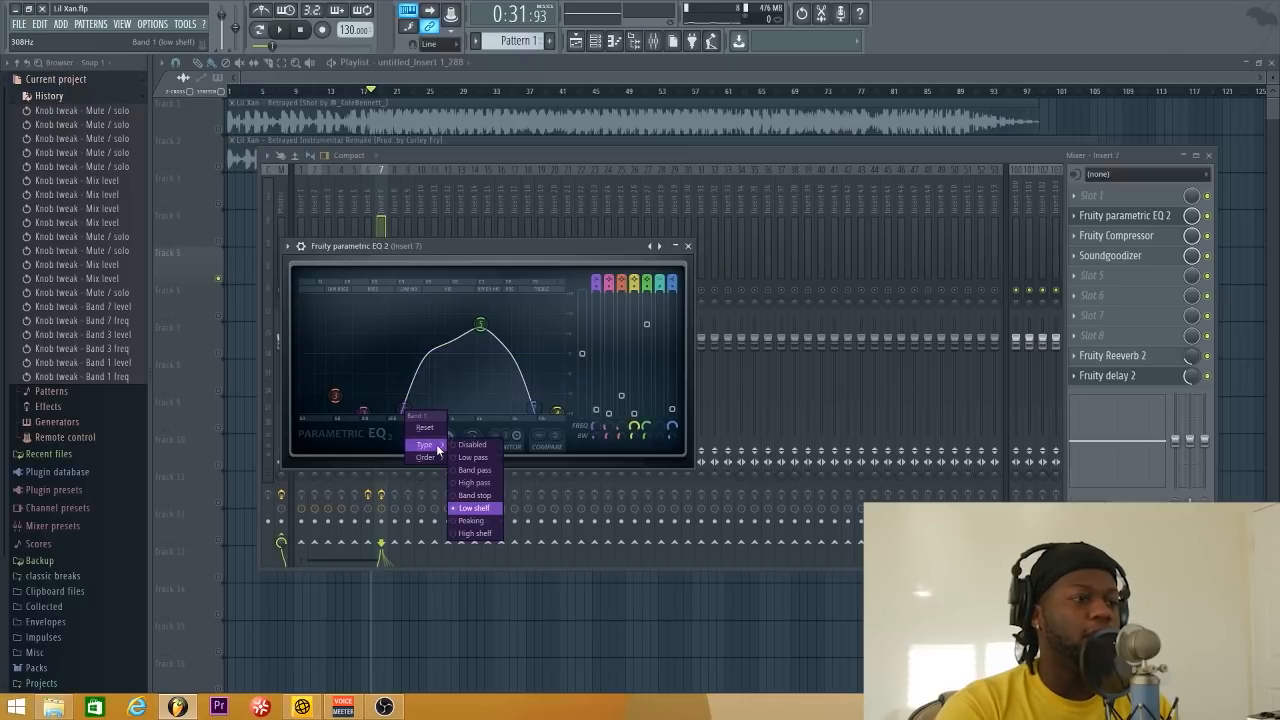
pyautogui.click(474, 508)
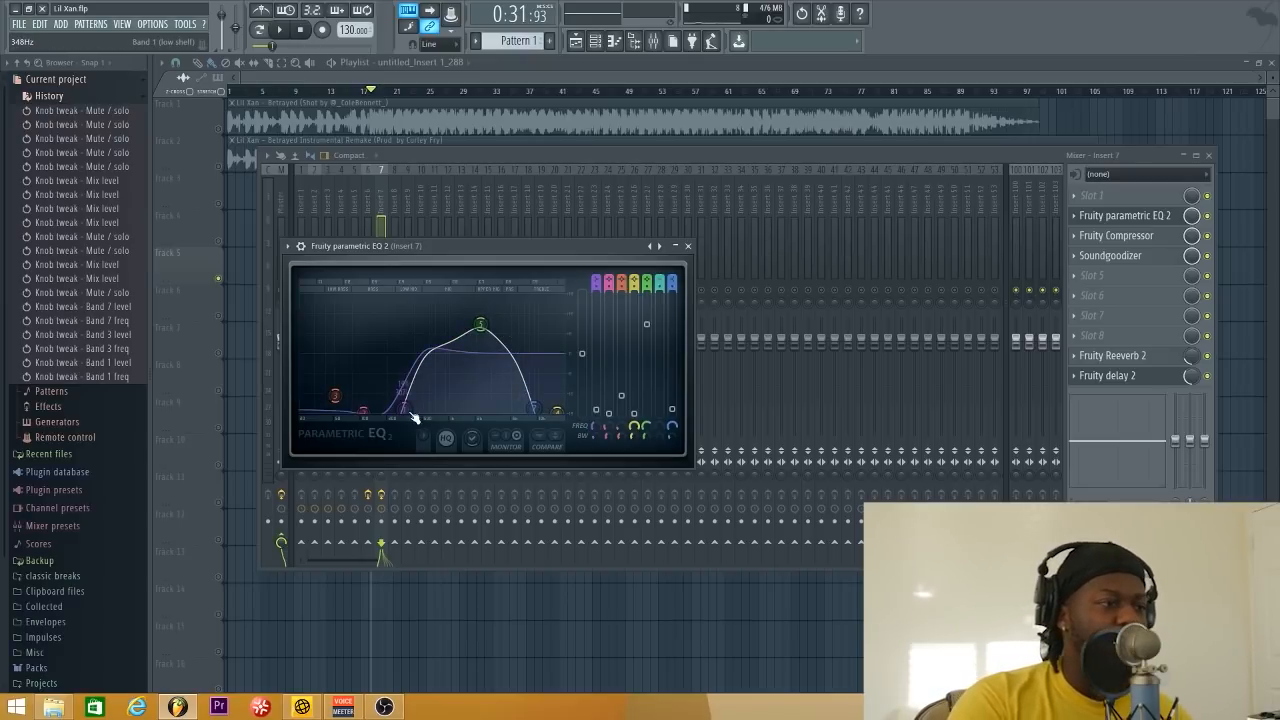
pyautogui.moveTo(401, 393); pyautogui.dragTo(406, 390)
pyautogui.press('space')
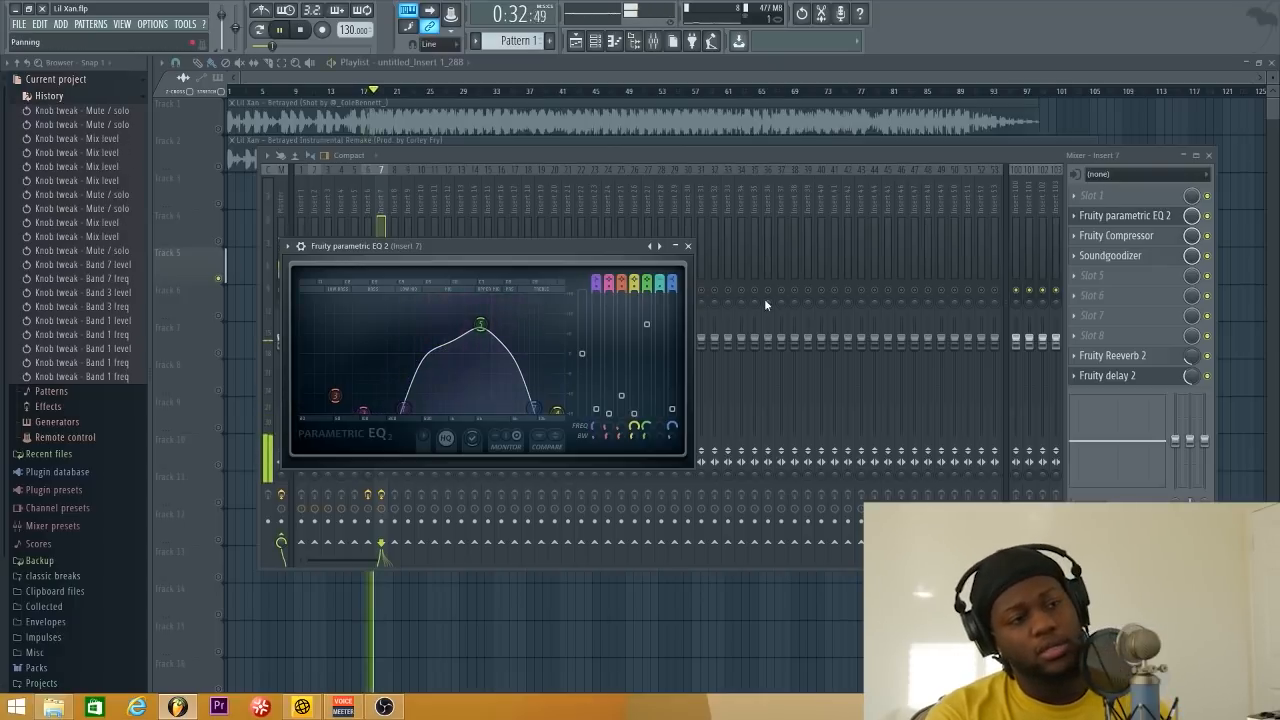
pyautogui.press('space')
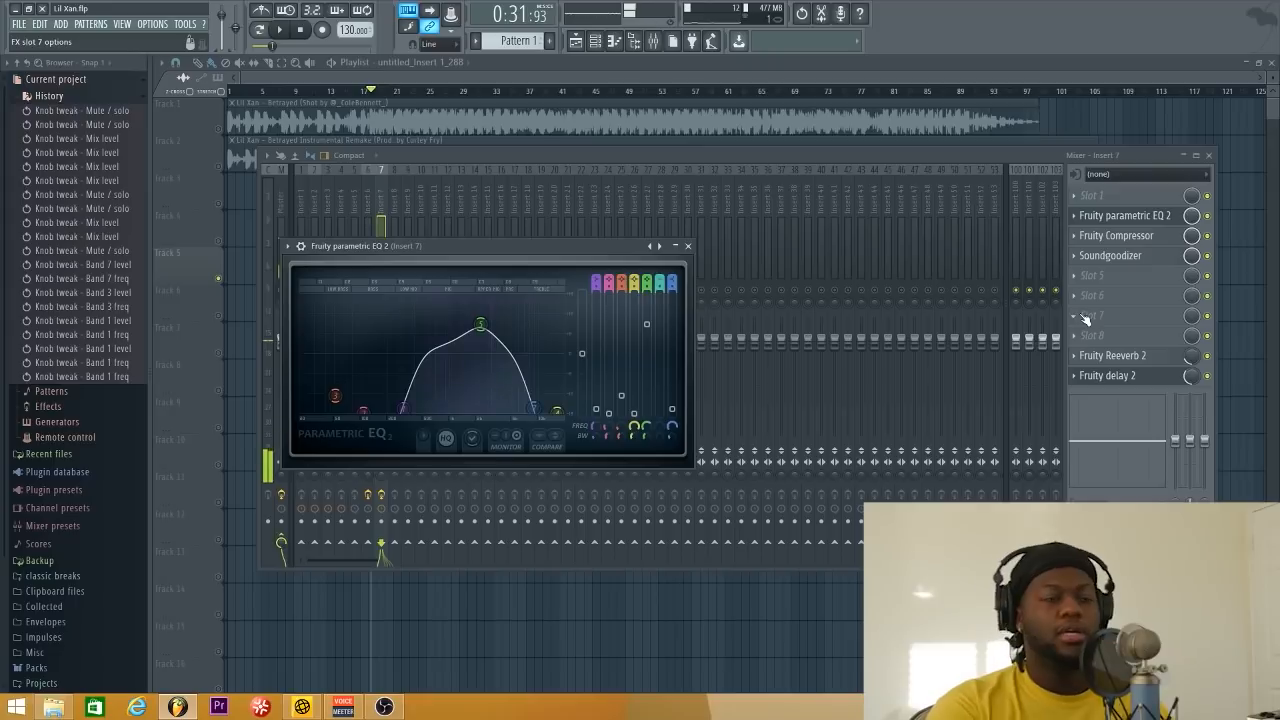